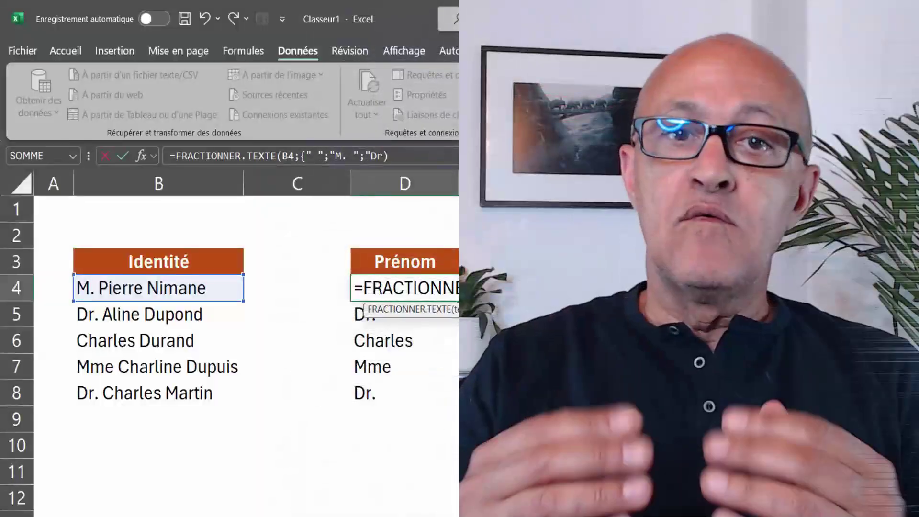
Switch to the FRACTIONNER.TEXTE sheet with its five Identité names and empty Prénom/Nom columns.
{"action": "type", "text": ". \""}
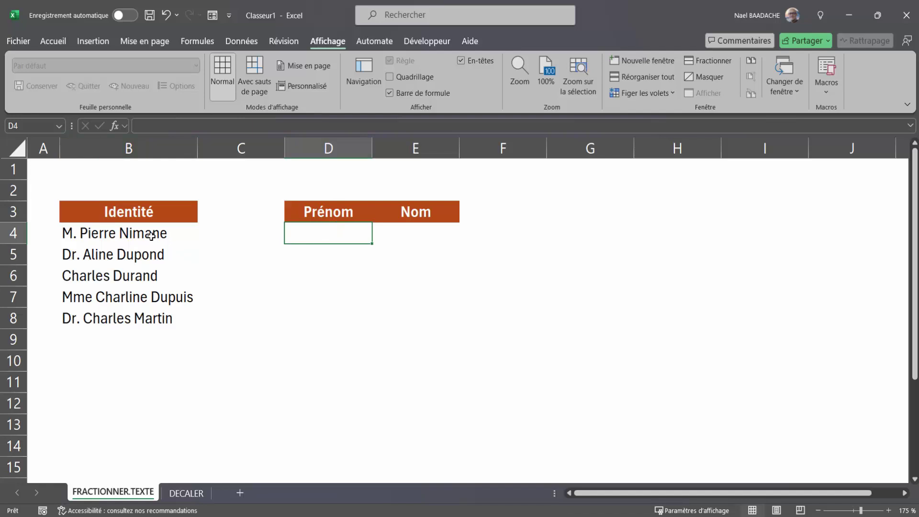
Enter Pierre as the first Prénom and try Flash Fill, which finds no pattern.
{"action": "left_click", "coordinate": [419, 241]}
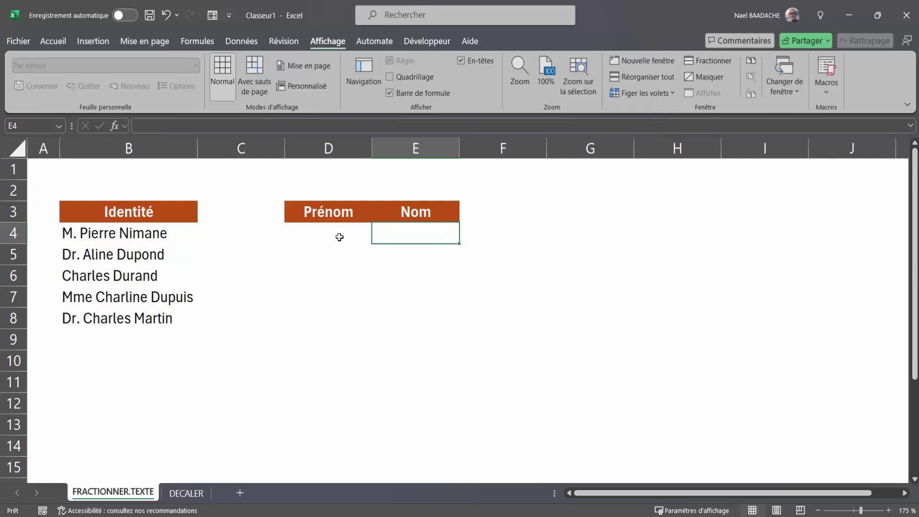
{"action": "left_click", "coordinate": [340, 237]}
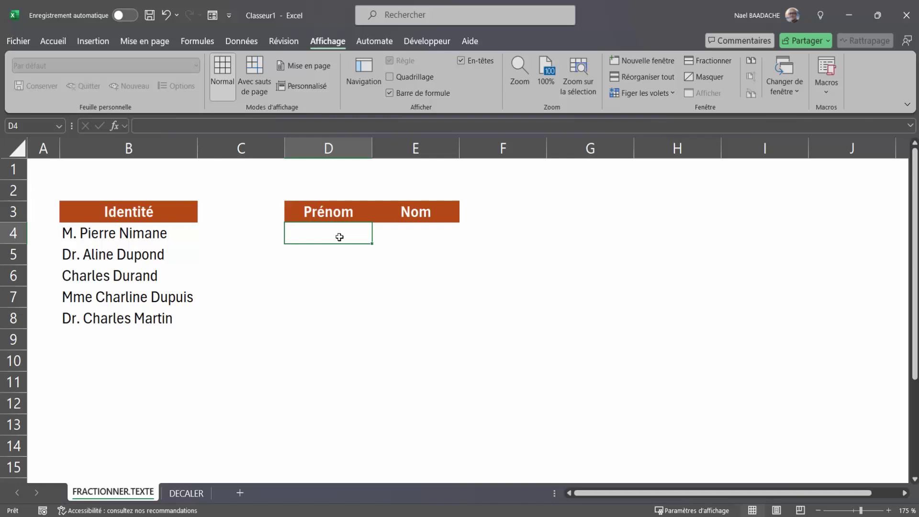
{"action": "type", "text": "Pierre"}
{"action": "key", "text": "Return"}
{"action": "key", "text": "Up"}
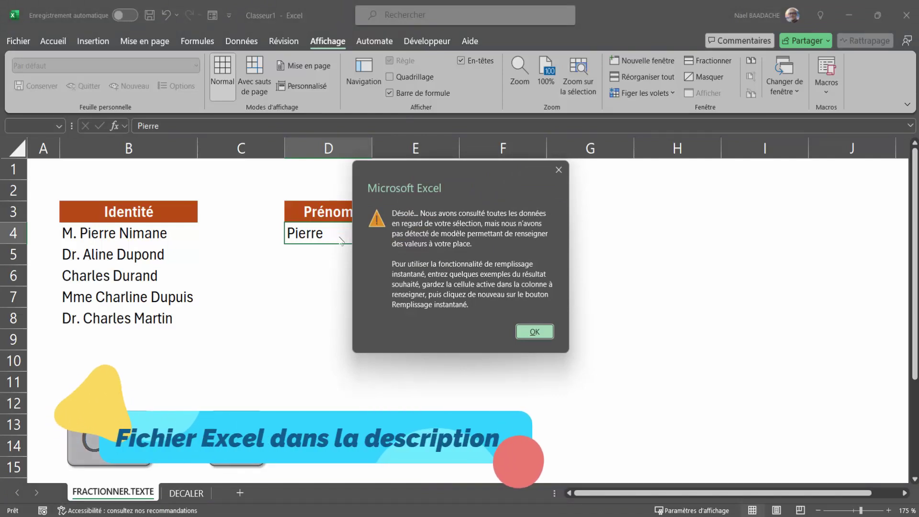
{"action": "key", "text": "Return"}
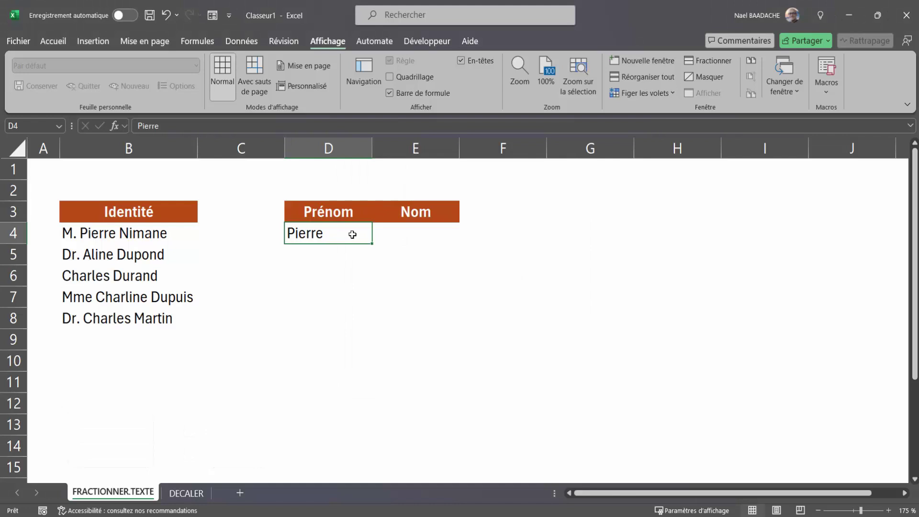
Delete the empty column C and Flash Fill all first names from the Pierre example.
{"action": "left_click", "coordinate": [245, 148]}
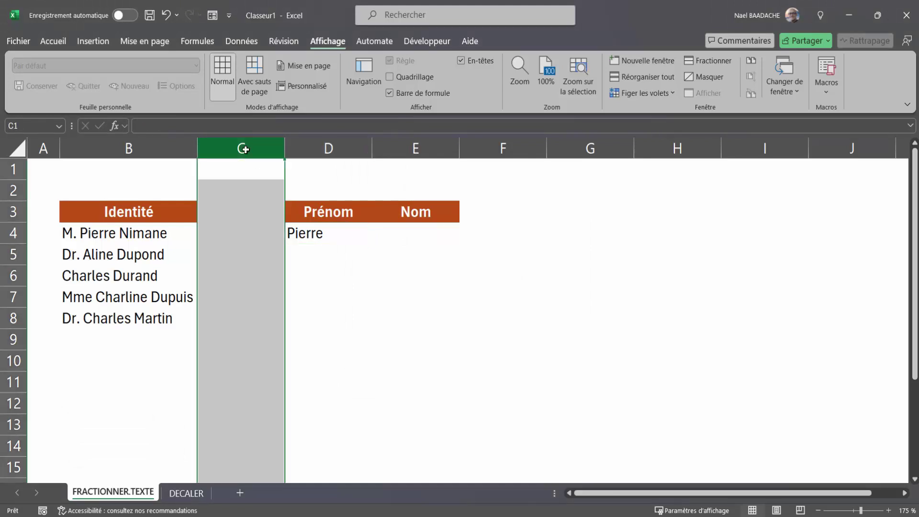
{"action": "right_click", "coordinate": [246, 147]}
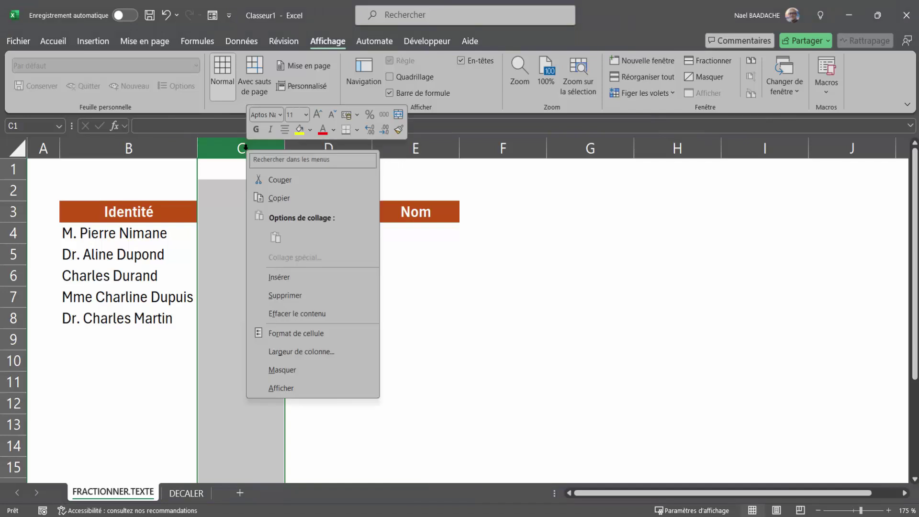
{"action": "left_click", "coordinate": [285, 295]}
{"action": "left_click", "coordinate": [242, 231]}
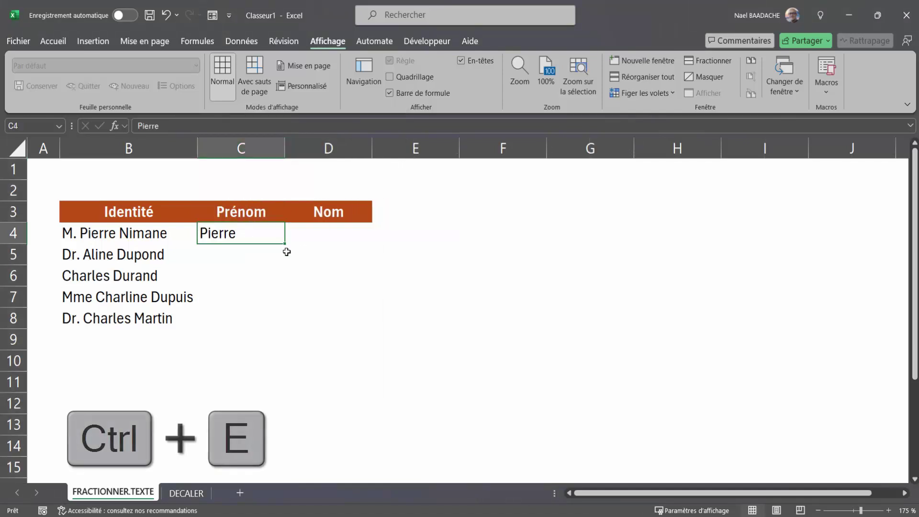
{"action": "key", "text": "ctrl+e"}
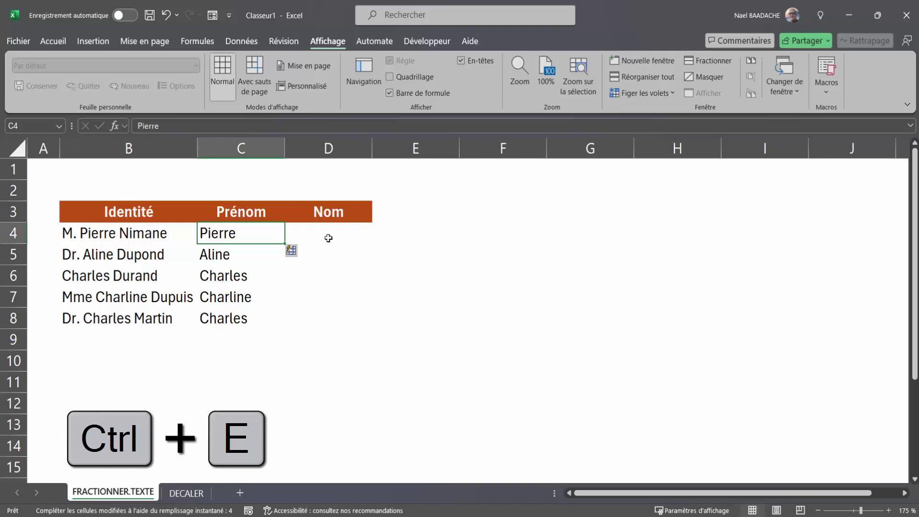
Enter Nimane as the first Nom, try Flash Fill with Ctrl+E, then undo it.
{"action": "left_click", "coordinate": [329, 238]}
{"action": "type", "text": "Nima"}
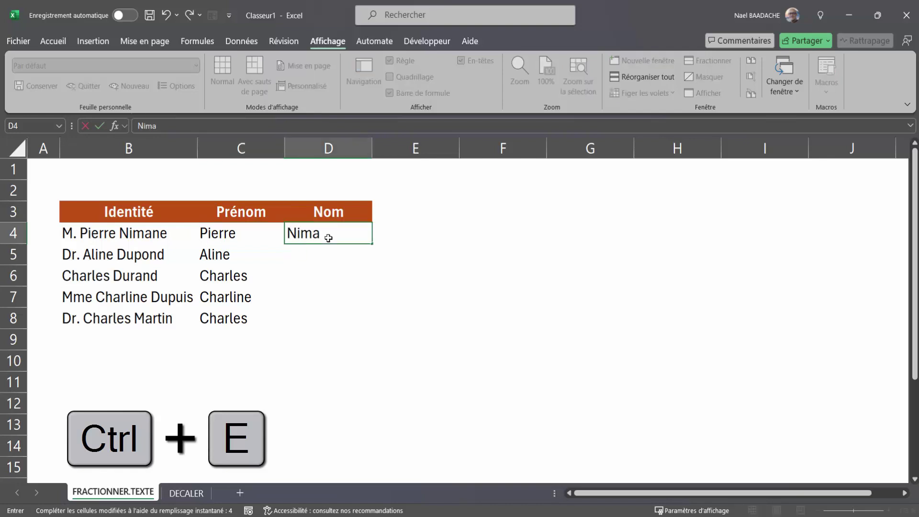
{"action": "type", "text": "ne"}
{"action": "key", "text": "Return"}
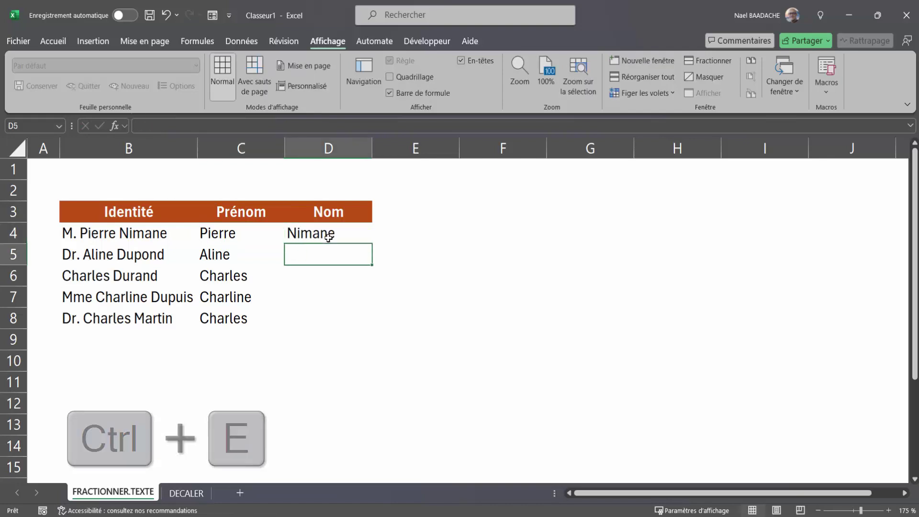
{"action": "key", "text": "ctrl+e"}
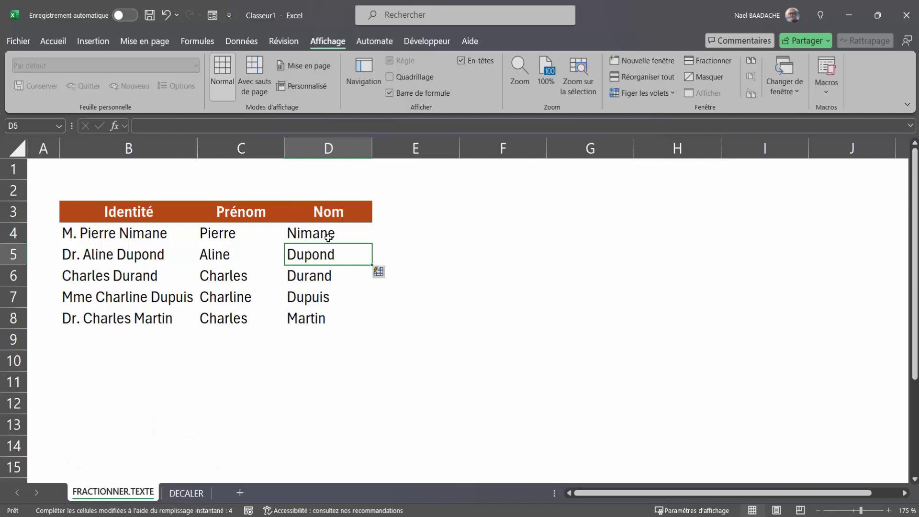
{"action": "key", "text": "ctrl+z"}
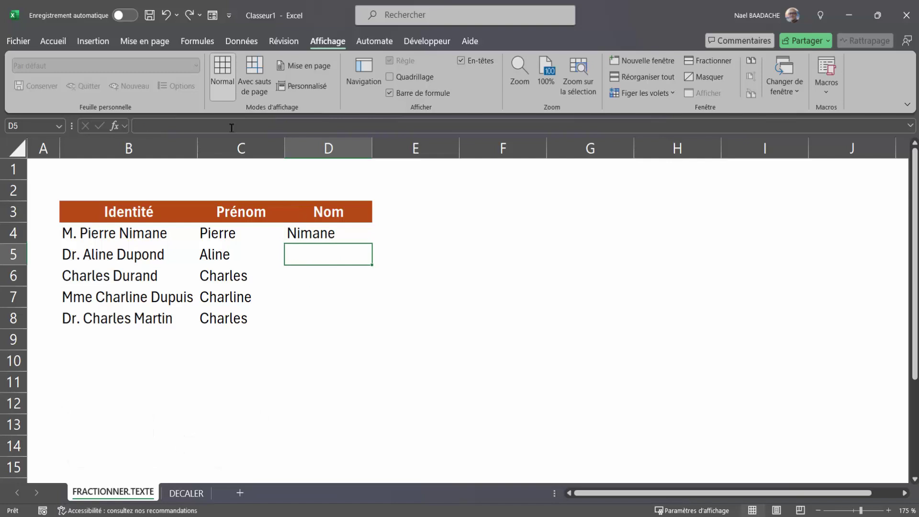
{"action": "left_click", "coordinate": [241, 41]}
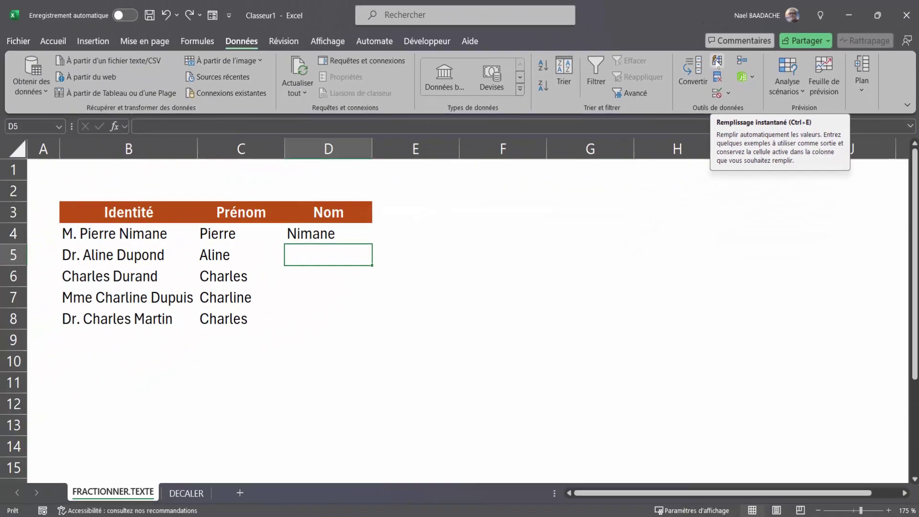
Fill the remaining surnames with Remplissage instantané, then undo the fill.
{"action": "left_click", "coordinate": [718, 62]}
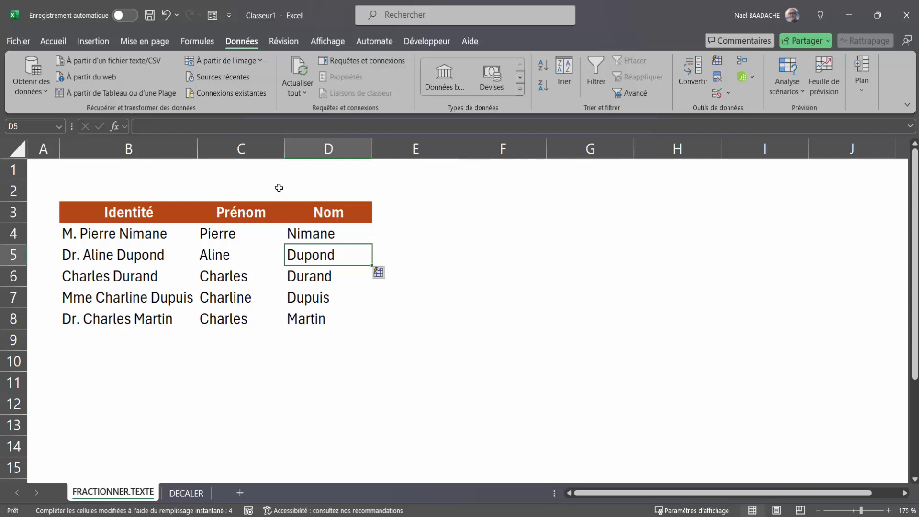
{"action": "key", "text": "ctrl+z"}
Undo the earlier changes to restore column C and clear Pierre from D4.
{"action": "key", "text": "ctrl+z"}
{"action": "key", "text": "ctrl+z"}
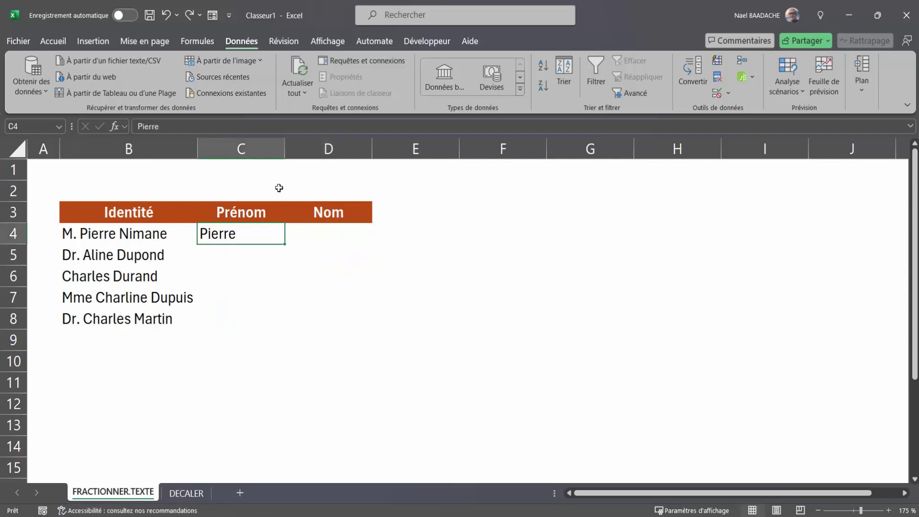
{"action": "key", "text": "ctrl+z"}
{"action": "left_click", "coordinate": [353, 240]}
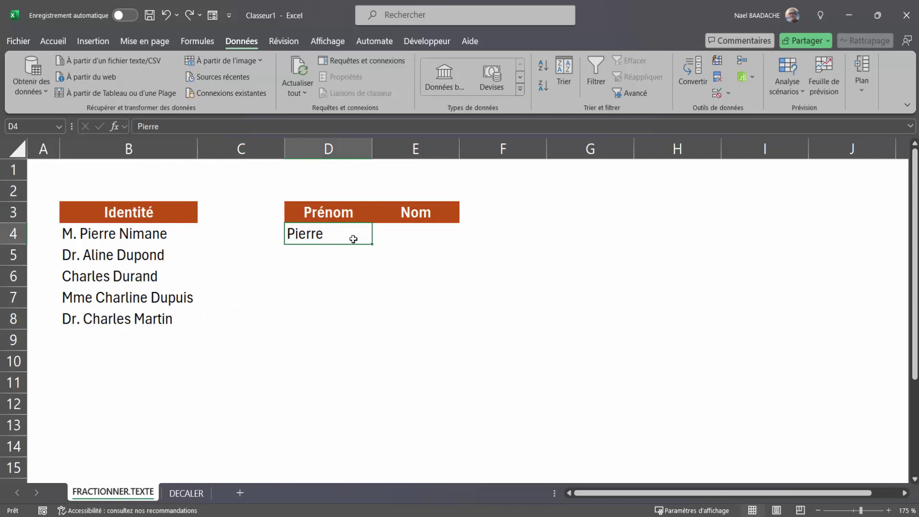
{"action": "key", "text": "Delete"}
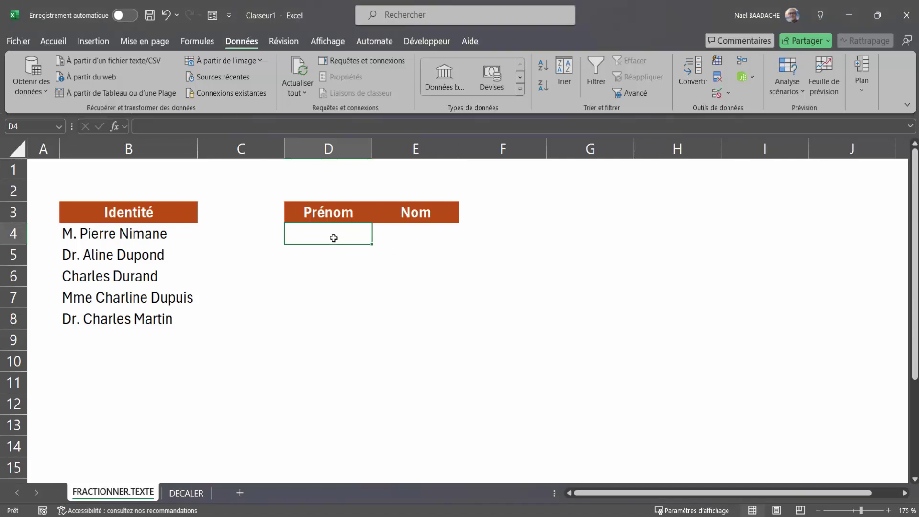
Enter =FRACTIONNER.TEXTE(B4;" ") in D4 and copy it down to D8.
{"action": "type", "text": "=f"}
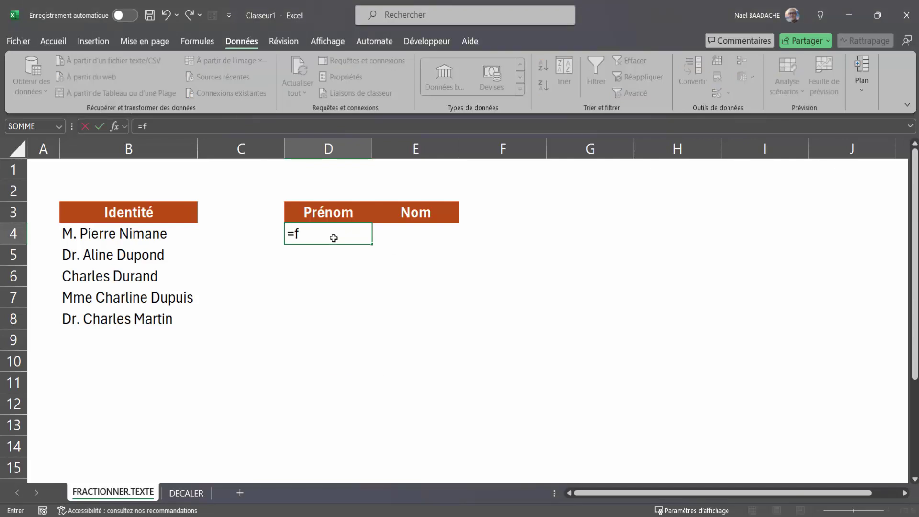
{"action": "type", "text": "ra"}
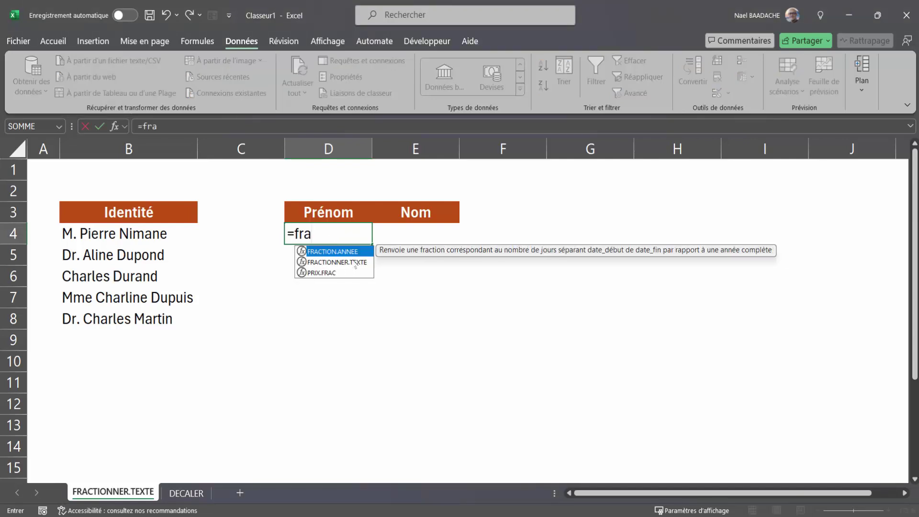
{"action": "double_click", "coordinate": [355, 263]}
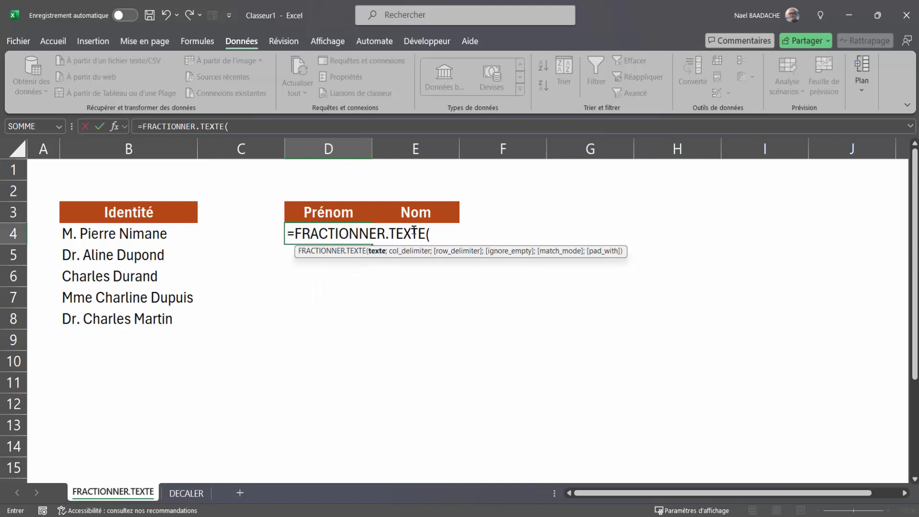
{"action": "left_click", "coordinate": [124, 234]}
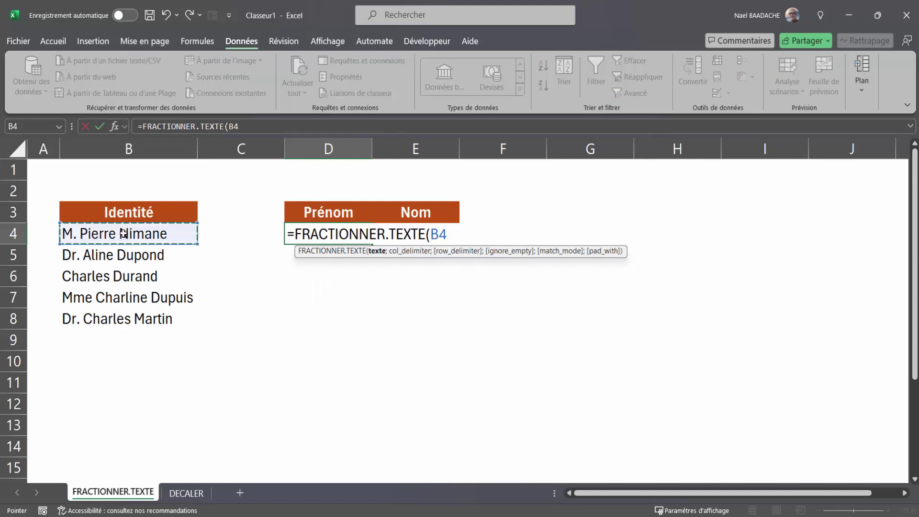
{"action": "type", "text": ";"}
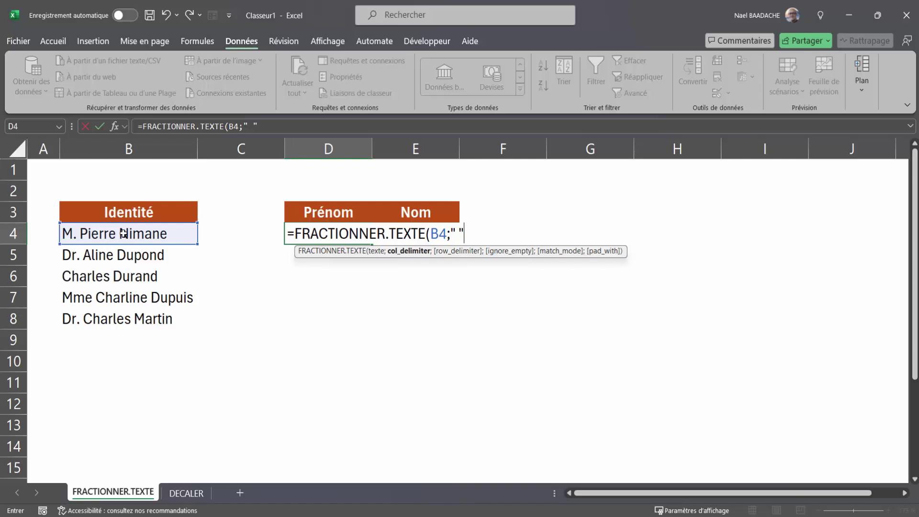
{"action": "type", "text": ")"}
{"action": "key", "text": "Return"}
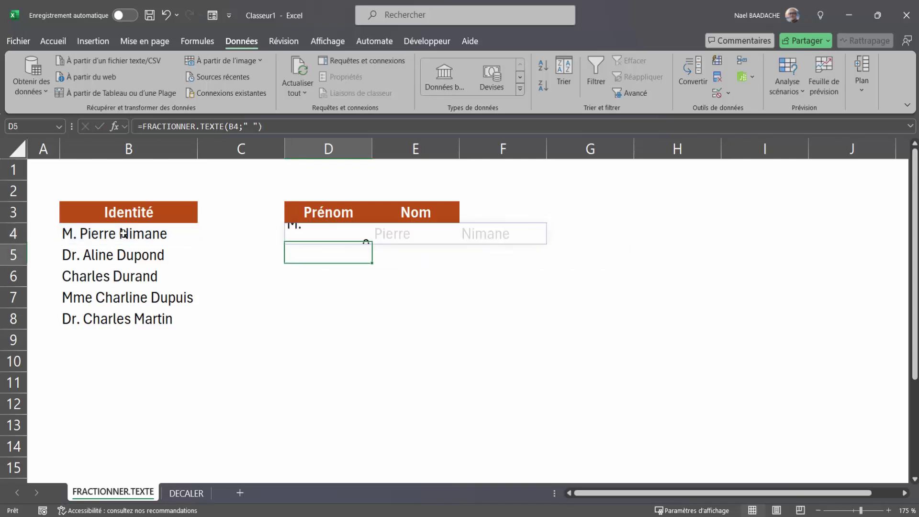
{"action": "left_click", "coordinate": [302, 236]}
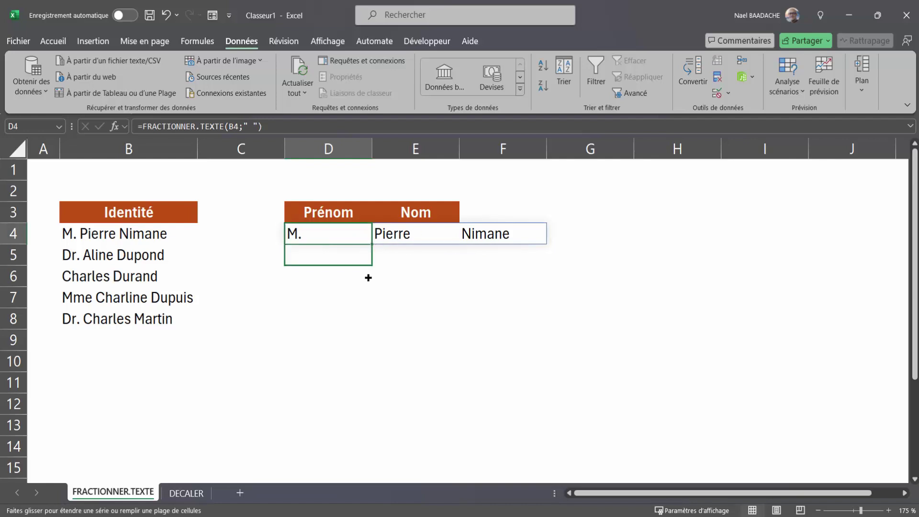
{"action": "left_click_drag", "start_coordinate": [374, 246], "coordinate": [358, 325]}
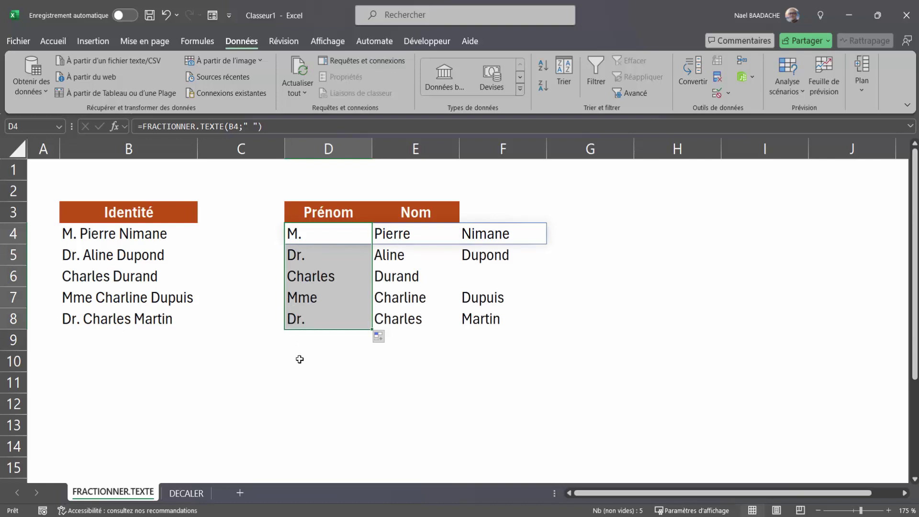
{"action": "left_click", "coordinate": [308, 376]}
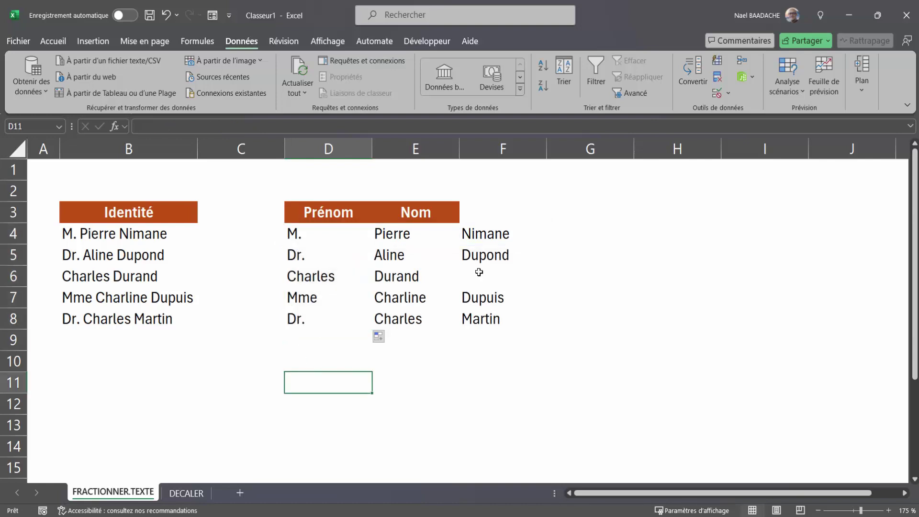
Review the full names in B4, B5 and B7, then reopen D4's formula for editing.
{"action": "left_click", "coordinate": [328, 237]}
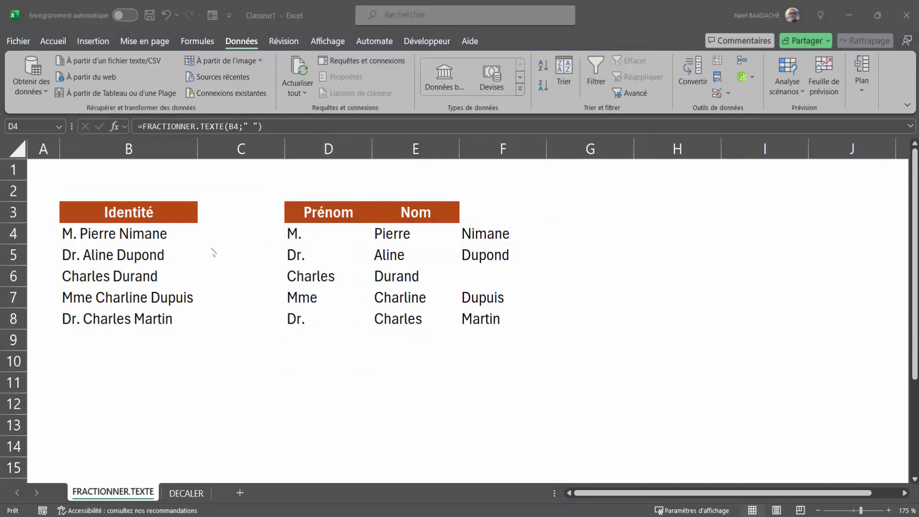
{"action": "left_click", "coordinate": [70, 234]}
{"action": "left_click", "coordinate": [68, 255]}
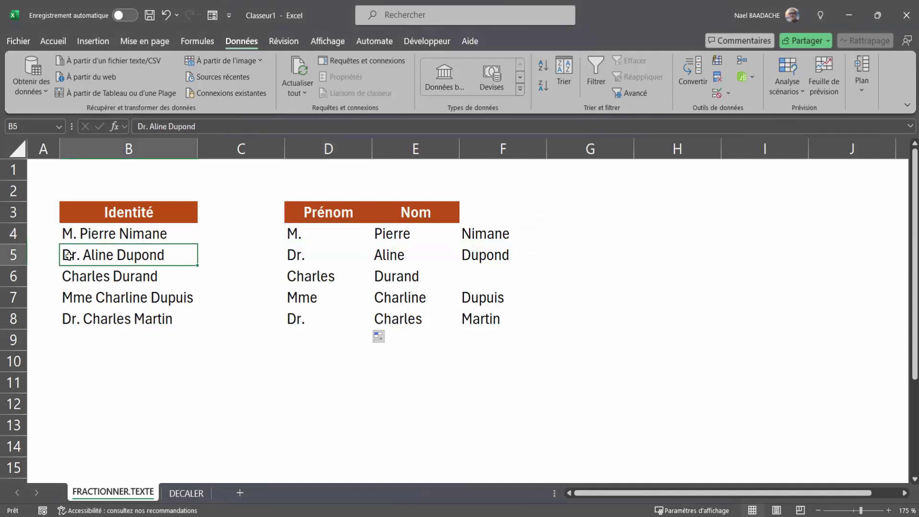
{"action": "left_click", "coordinate": [76, 298]}
{"action": "left_click", "coordinate": [312, 234]}
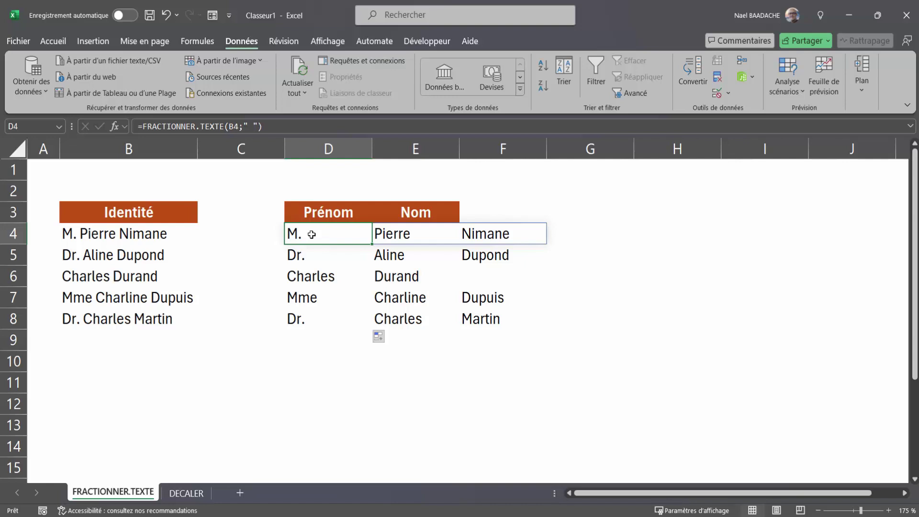
{"action": "key", "text": "F2"}
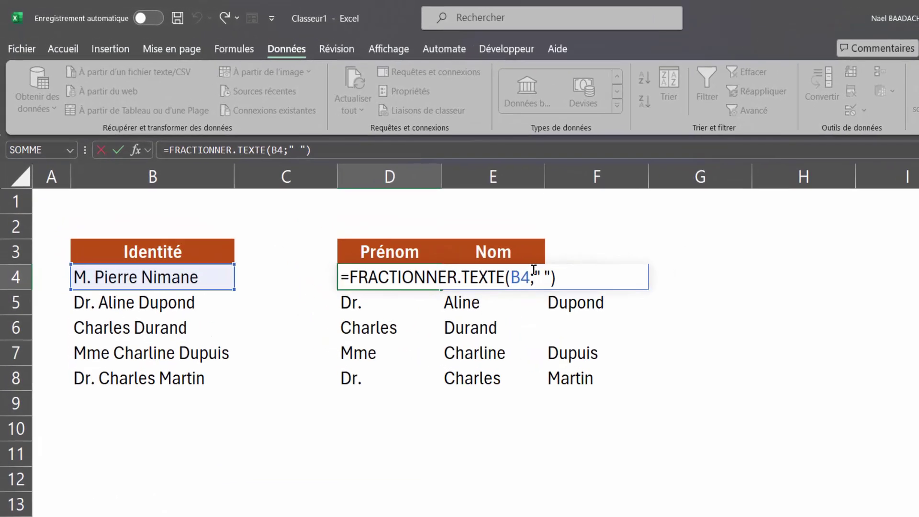
Change D4's delimiter to the array {" ";"M. ";"Dr. ";"Mme "} to strip titles.
{"action": "key", "text": "Left"}
{"action": "key", "text": "Left"}
{"action": "key", "text": "Left"}
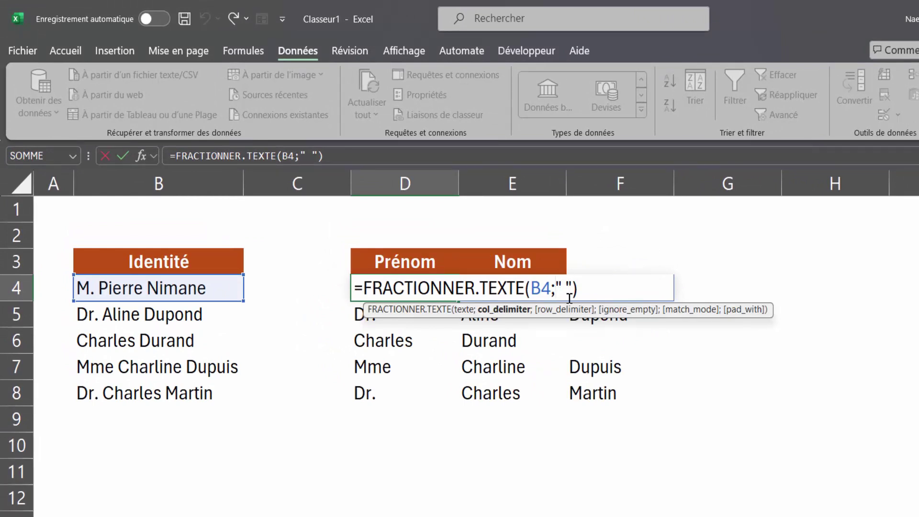
{"action": "type", "text": "{"}
{"action": "key", "text": "Right"}
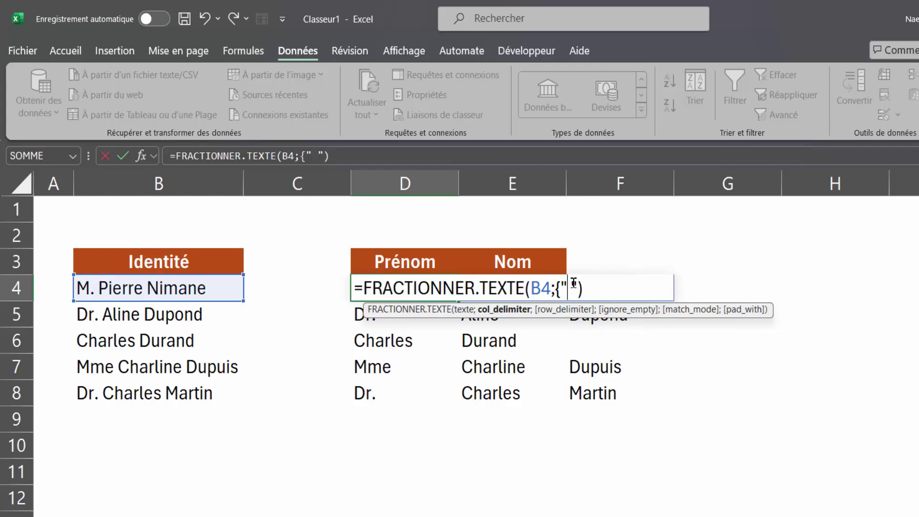
{"action": "type", "text": ";"}
{"action": "type", "text": "M"}
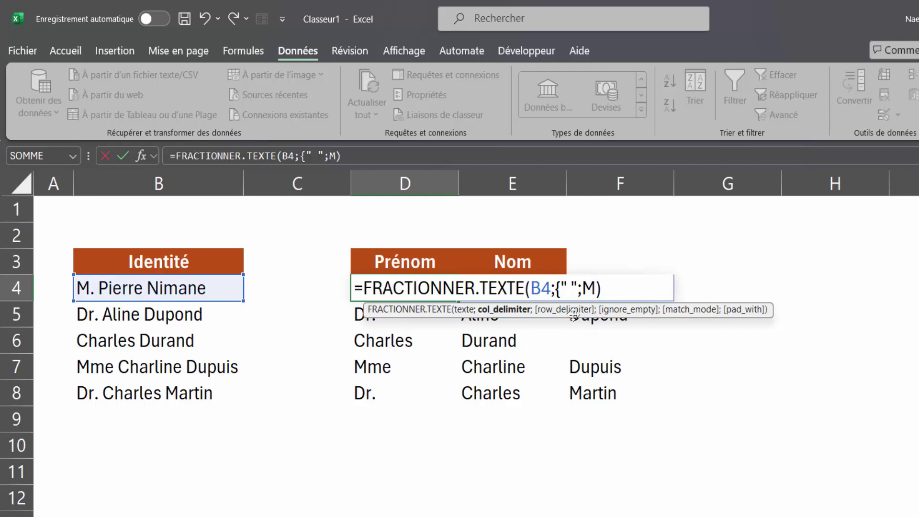
{"action": "key", "text": "BackSpace"}
{"action": "type", "text": "\"M."}
{"action": "type", "text": " \""}
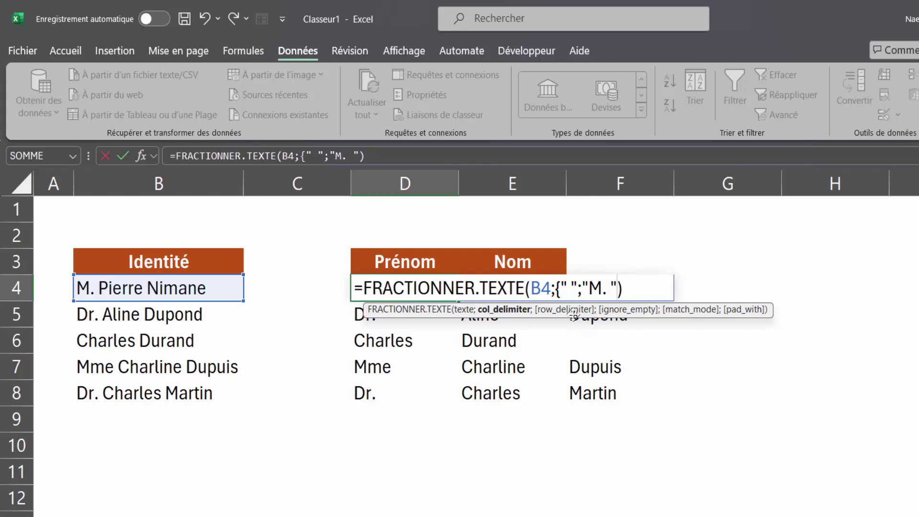
{"action": "type", "text": ";"}
{"action": "type", "text": "\""}
{"action": "type", "text": "DR"}
{"action": "key", "text": "BackSpace"}
{"action": "type", "text": "r. \""}
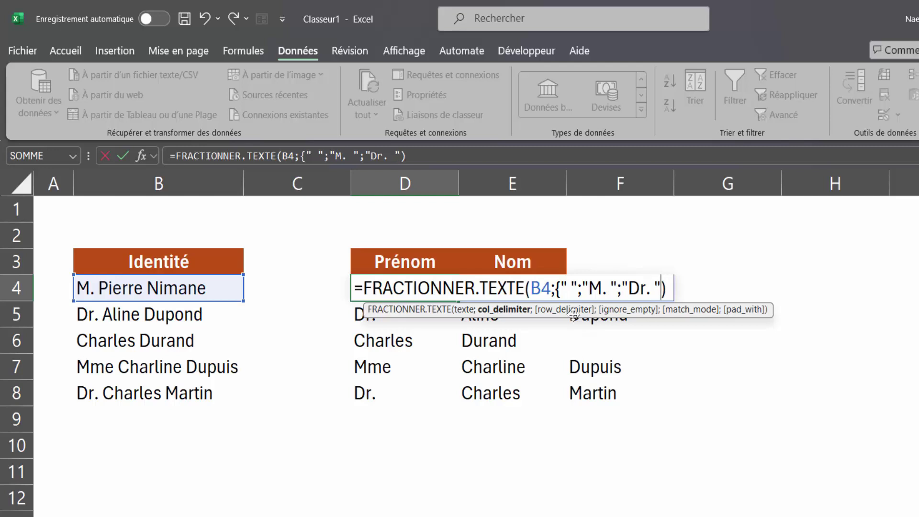
{"action": "type", "text": ";\"Mme"}
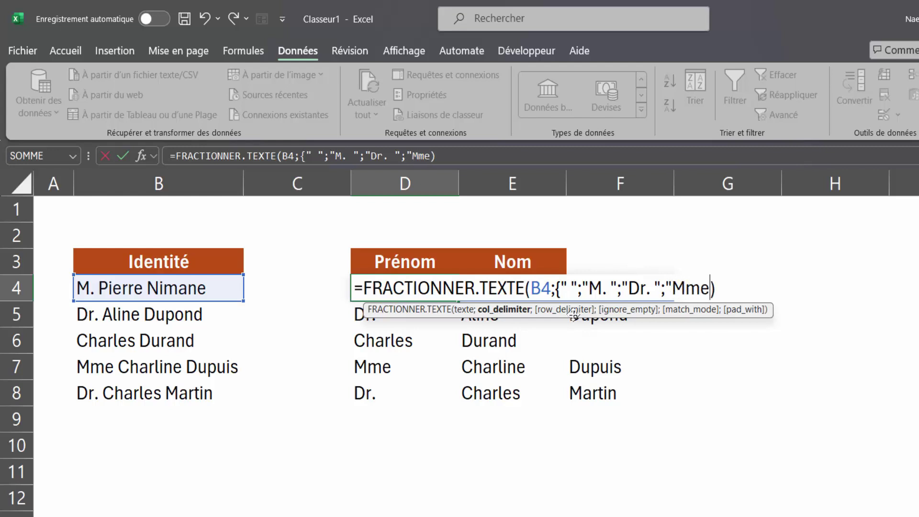
{"action": "type", "text": " \""}
{"action": "type", "text": "}"}
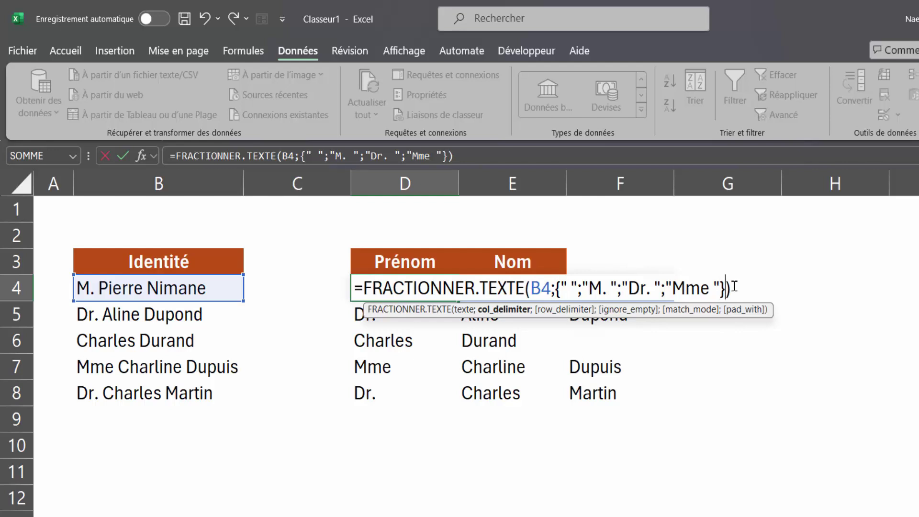
{"action": "key", "text": "Return"}
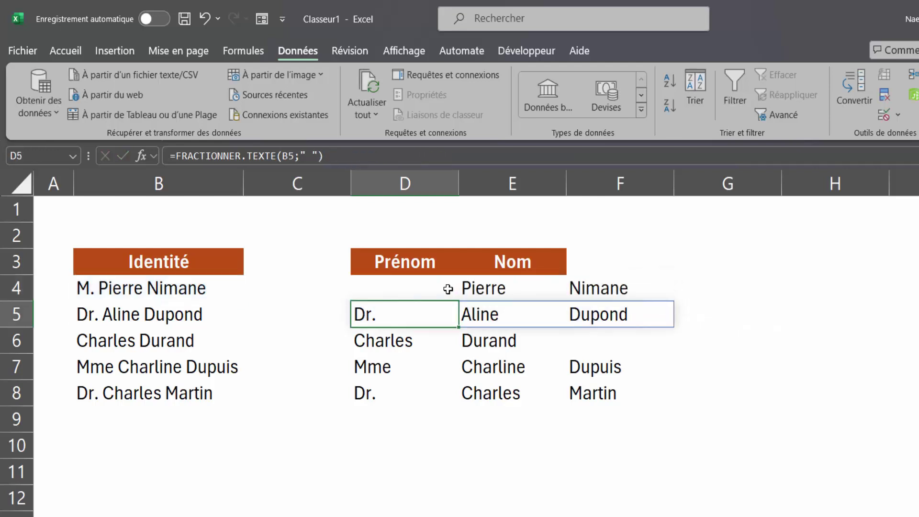
Copy the title-stripping formula down to D8, check D6, and reopen D4 for editing.
{"action": "left_click", "coordinate": [450, 289]}
{"action": "left_click_drag", "start_coordinate": [458, 303], "coordinate": [455, 400]}
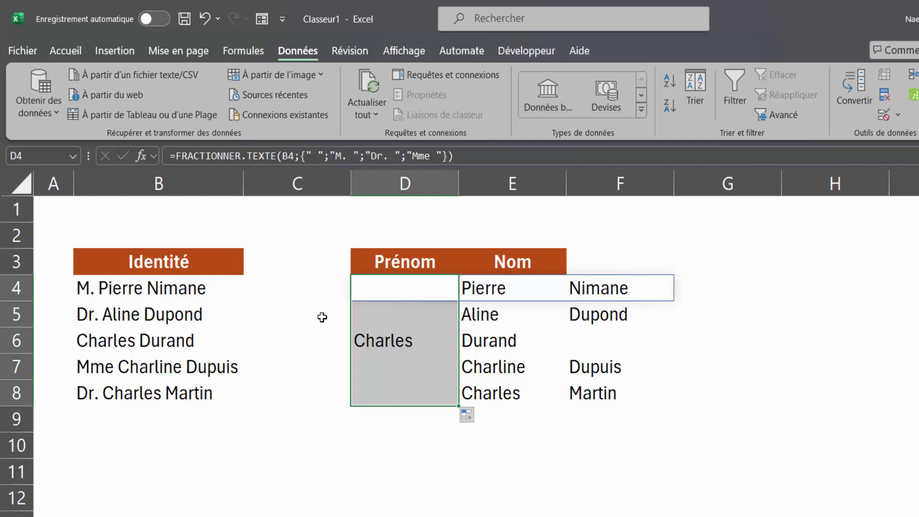
{"action": "left_click", "coordinate": [322, 318]}
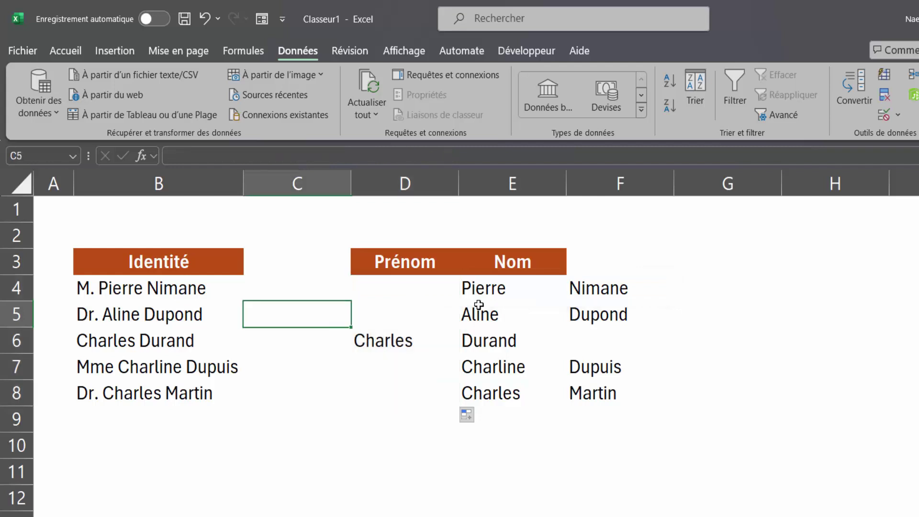
{"action": "left_click", "coordinate": [403, 341]}
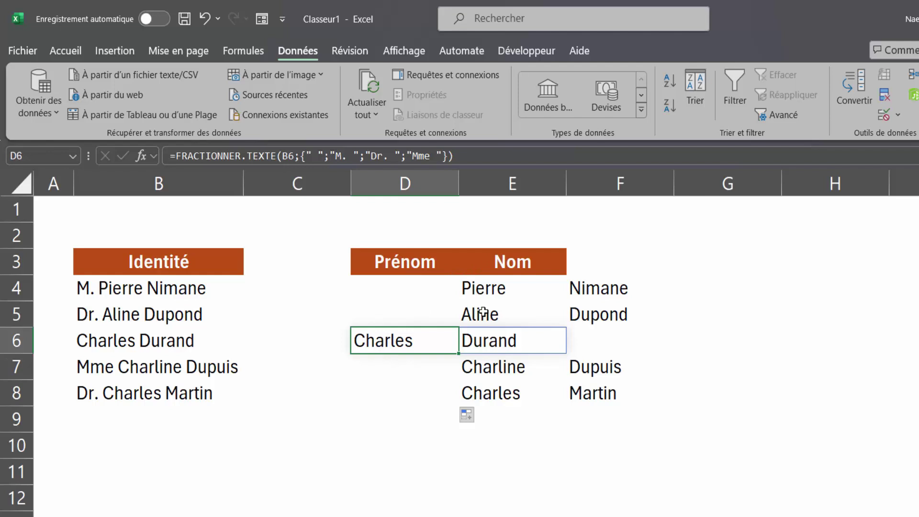
{"action": "left_click", "coordinate": [421, 294]}
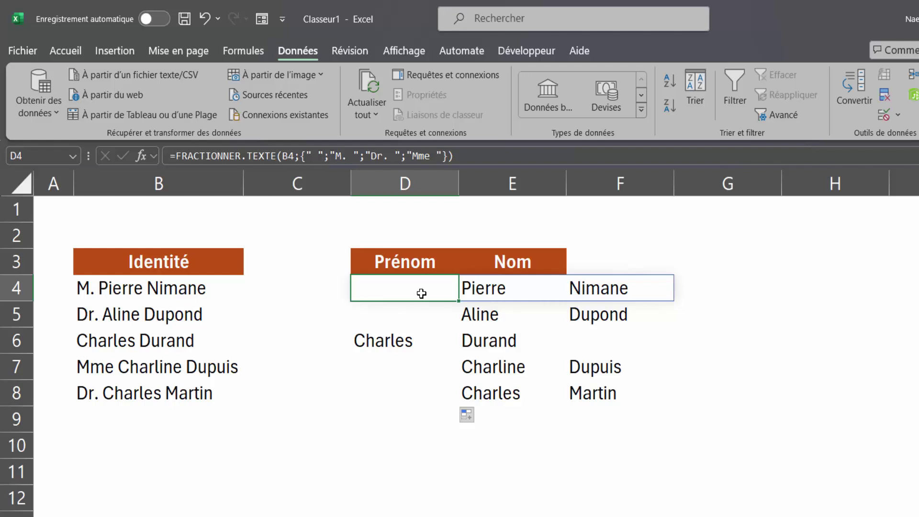
{"action": "key", "text": "F2"}
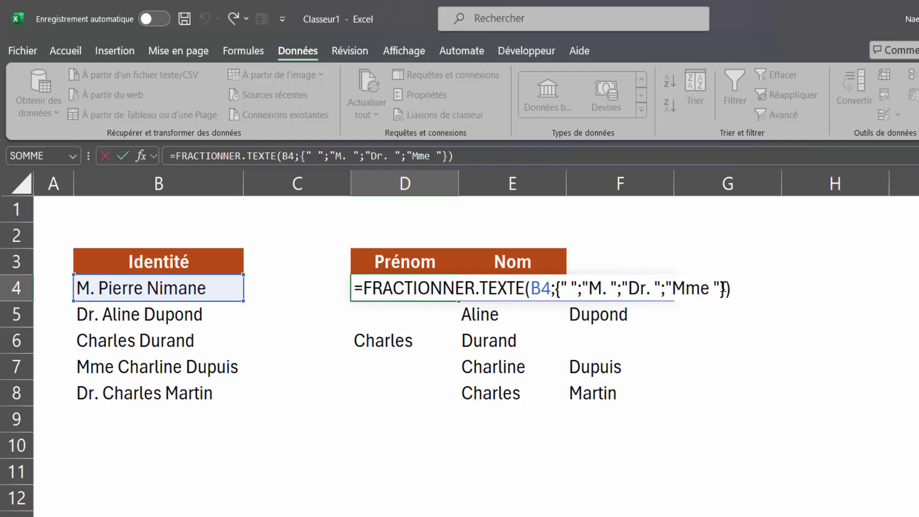
Add ;;VRAI to D4's formula to ignore empty pieces and copy it down to D8.
{"action": "left_click", "coordinate": [724, 289]}
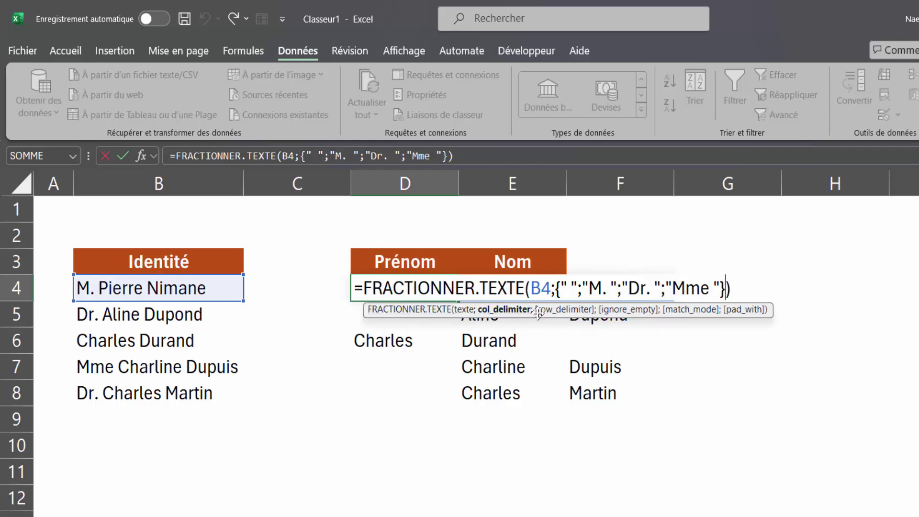
{"action": "left_click_drag", "start_coordinate": [477, 317], "coordinate": [474, 336]}
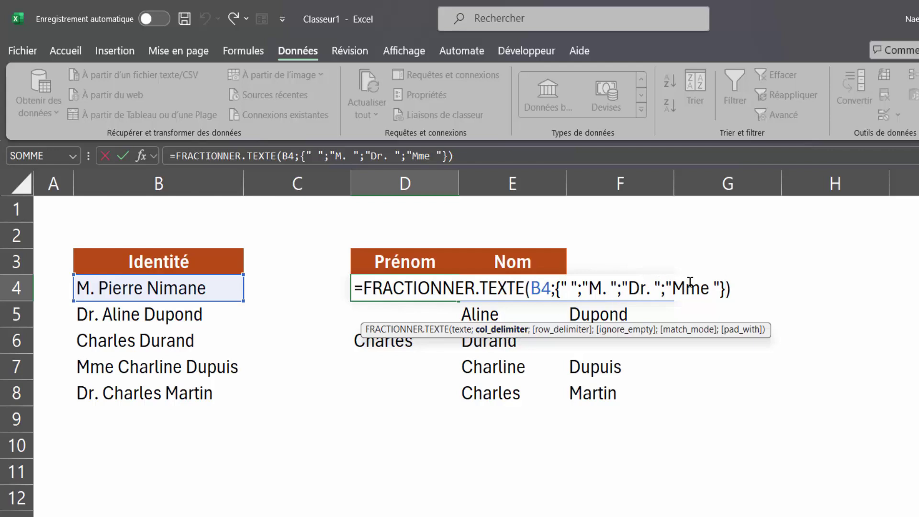
{"action": "type", "text": ";"}
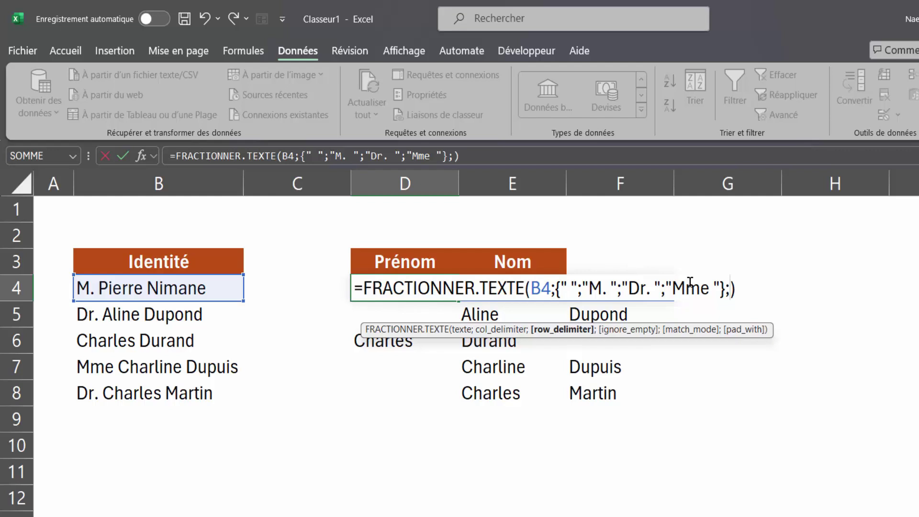
{"action": "type", "text": ";"}
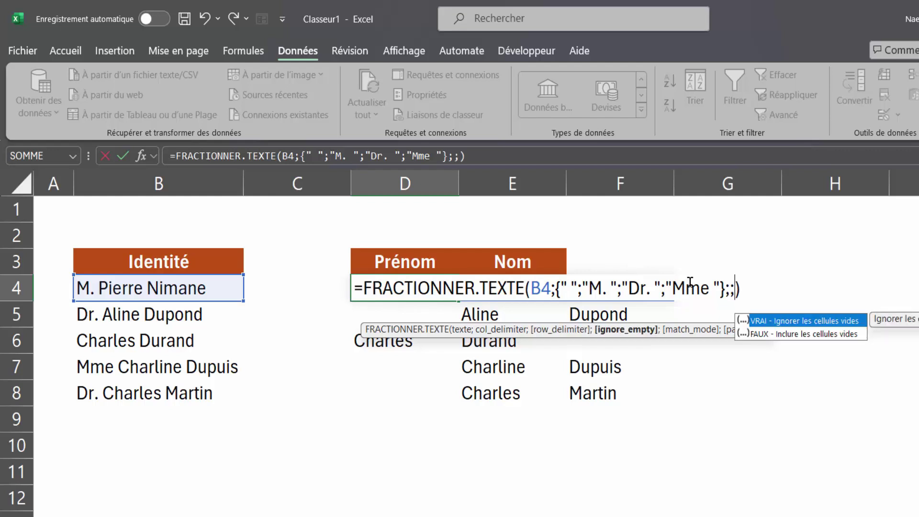
{"action": "type", "text": "VRAI"}
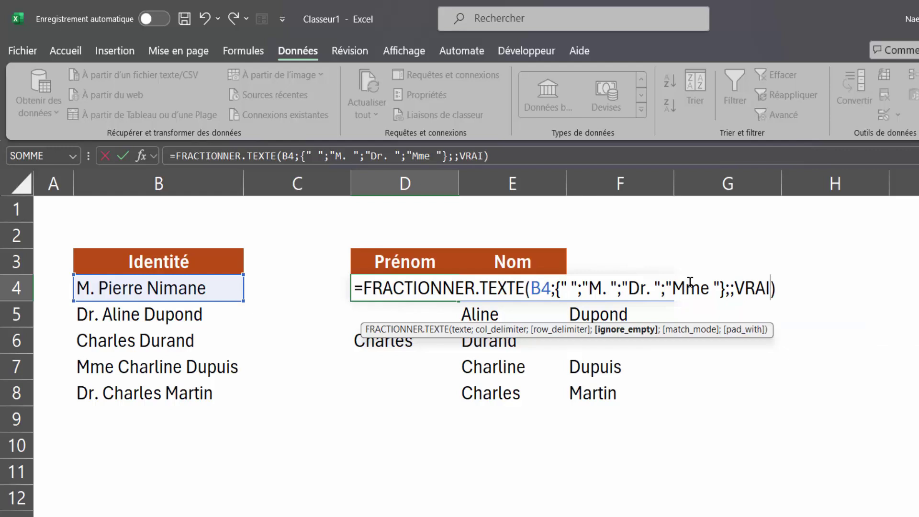
{"action": "key", "text": "Return"}
{"action": "left_click", "coordinate": [410, 290]}
{"action": "left_click_drag", "start_coordinate": [458, 301], "coordinate": [447, 401]}
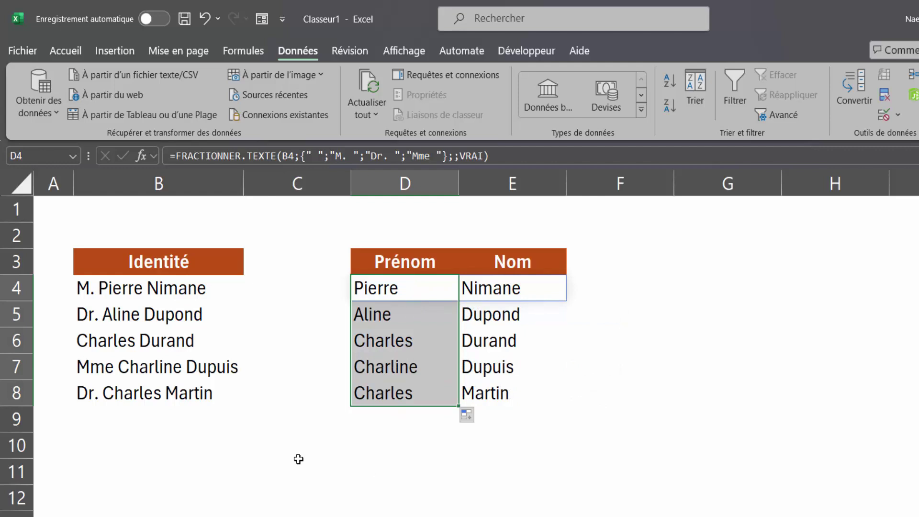
Enter =FORMULETEXTE(D4) in C11 to display D4's splitting formula as text.
{"action": "left_click", "coordinate": [299, 462]}
{"action": "type", "text": "=fr"}
{"action": "key", "text": "BackSpace"}
{"action": "type", "text": "u"}
{"action": "key", "text": "BackSpace"}
{"action": "type", "text": "o"}
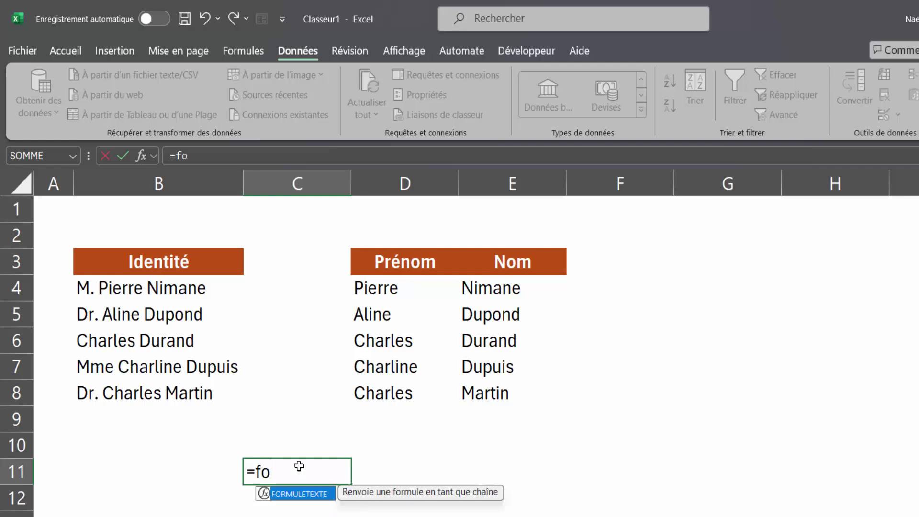
{"action": "key", "text": "Return"}
{"action": "left_click", "coordinate": [240, 383]}
{"action": "type", "text": "=formul"}
{"action": "double_click", "coordinate": [251, 402]}
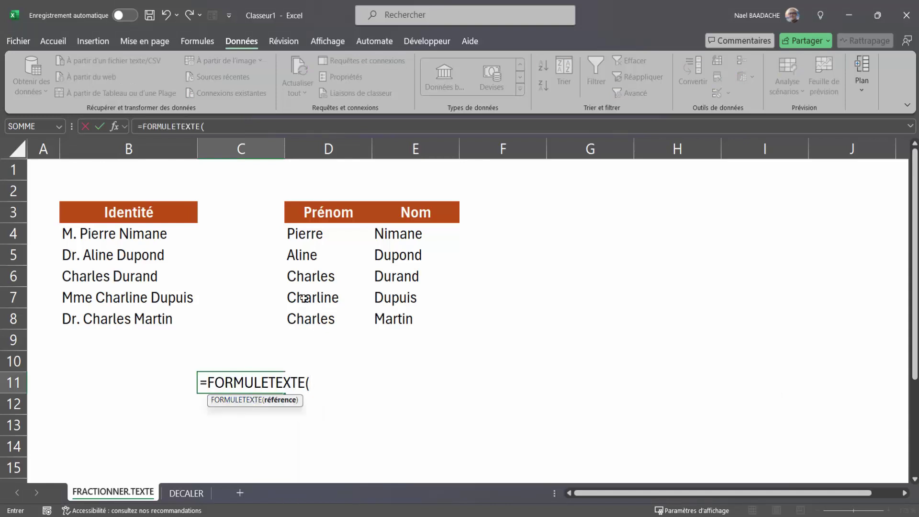
{"action": "left_click", "coordinate": [304, 236]}
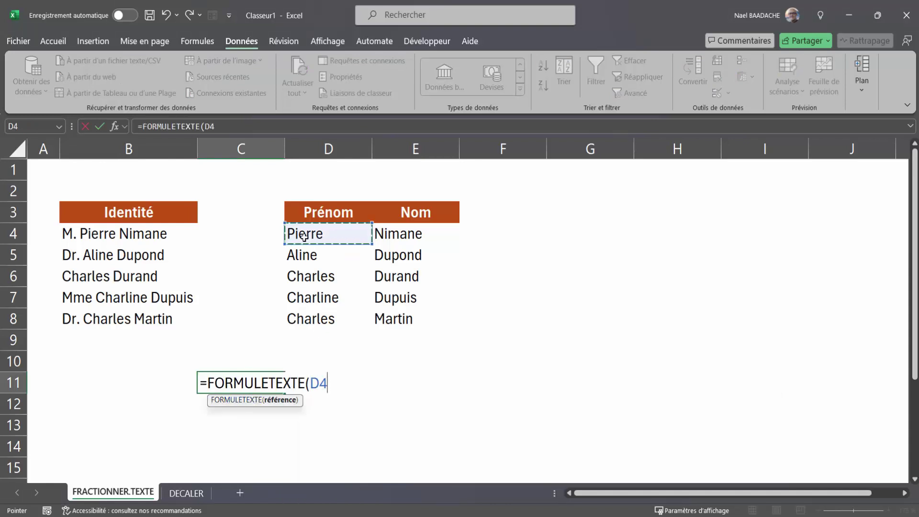
{"action": "key", "text": "Return"}
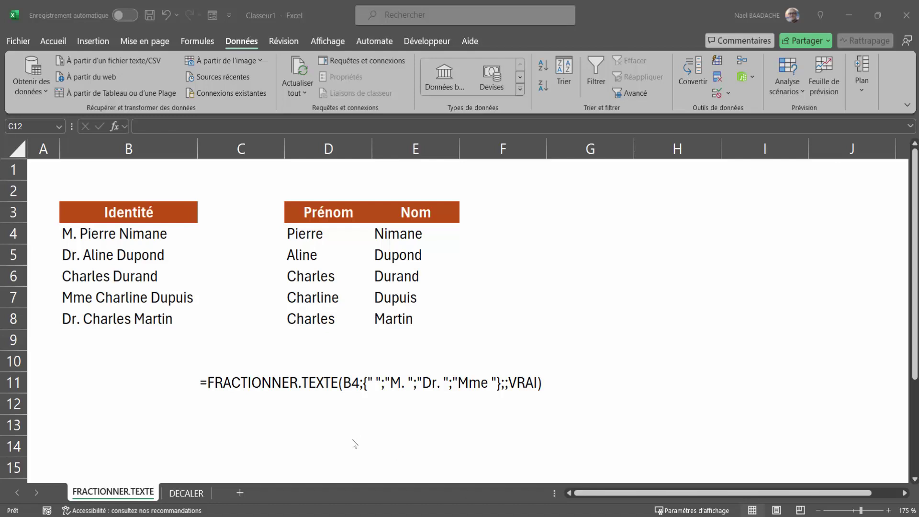
On the DECALER sheet, set the Jours cell C3 to 5.
{"action": "left_click", "coordinate": [190, 495]}
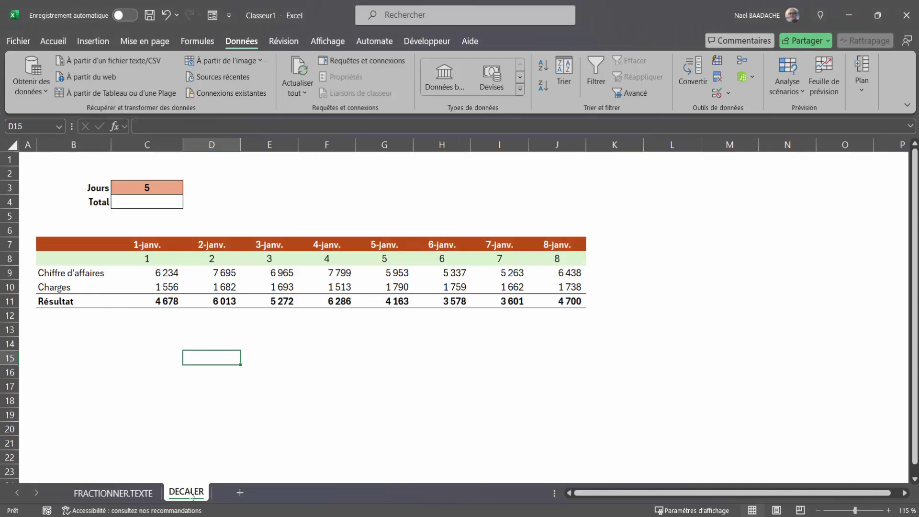
{"action": "left_click", "coordinate": [291, 377]}
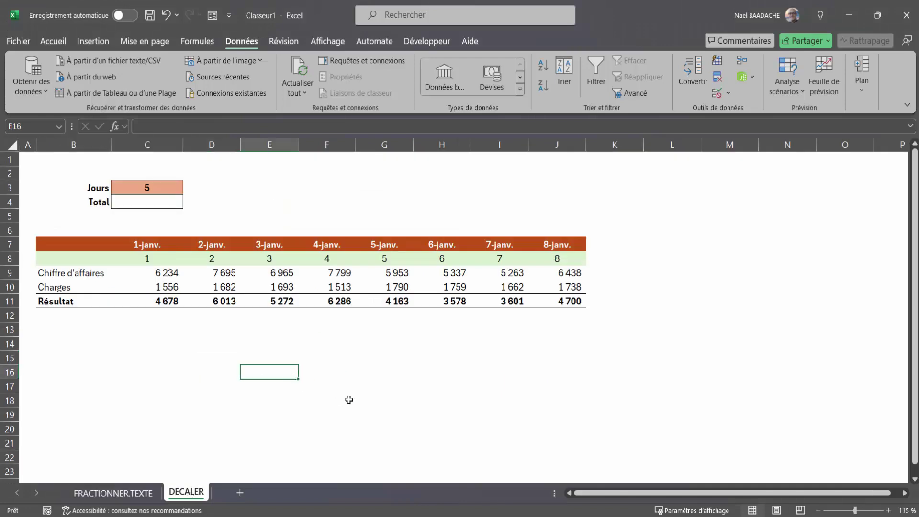
{"action": "left_click", "coordinate": [158, 202]}
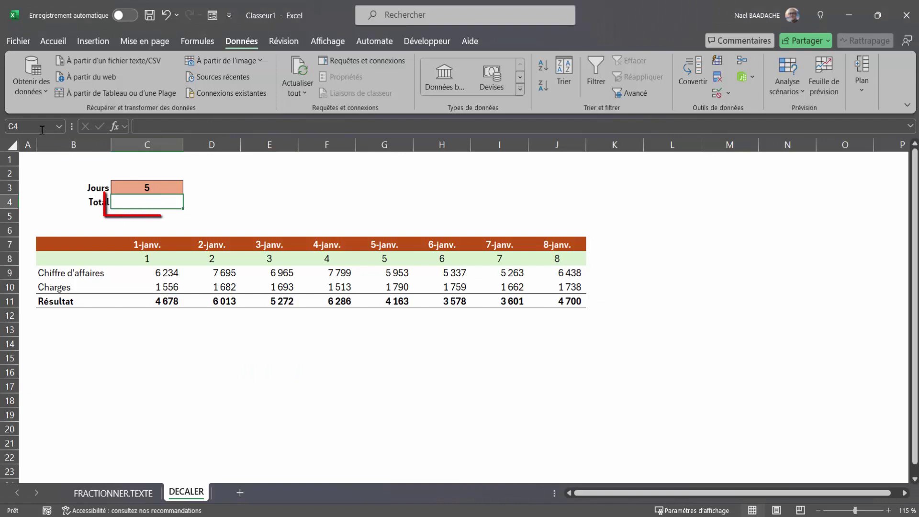
{"action": "left_click", "coordinate": [164, 302]}
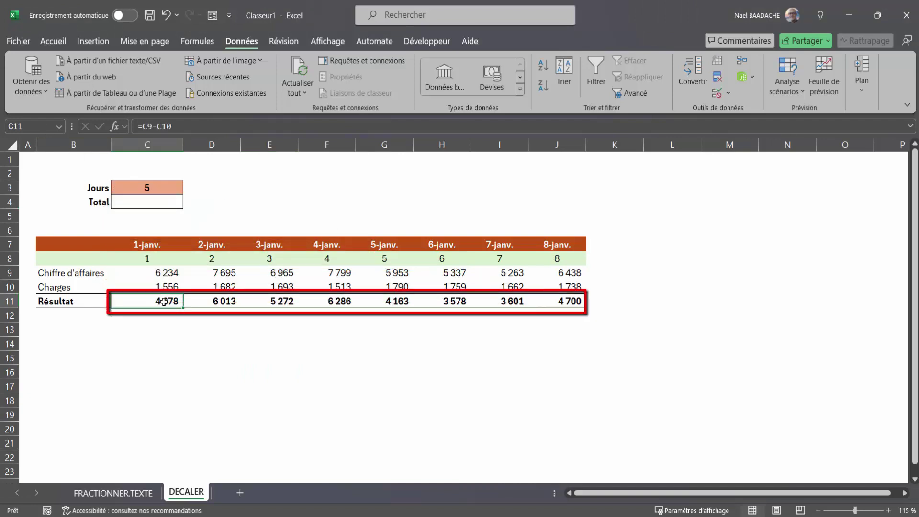
{"action": "left_click", "coordinate": [147, 187]}
{"action": "type", "text": "5"}
{"action": "key", "text": "ctrl+Return"}
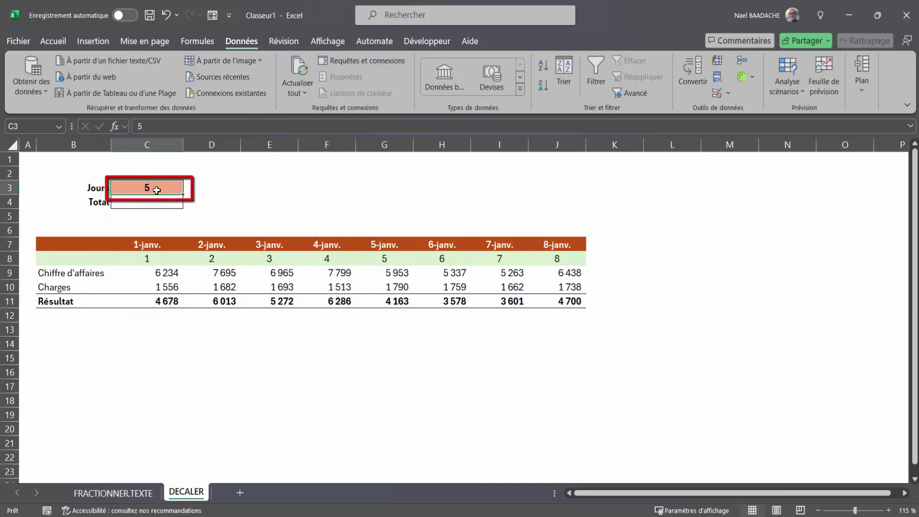
Select the first five Résultat values C11:G11 to see their status-bar sum.
{"action": "left_click", "coordinate": [163, 302]}
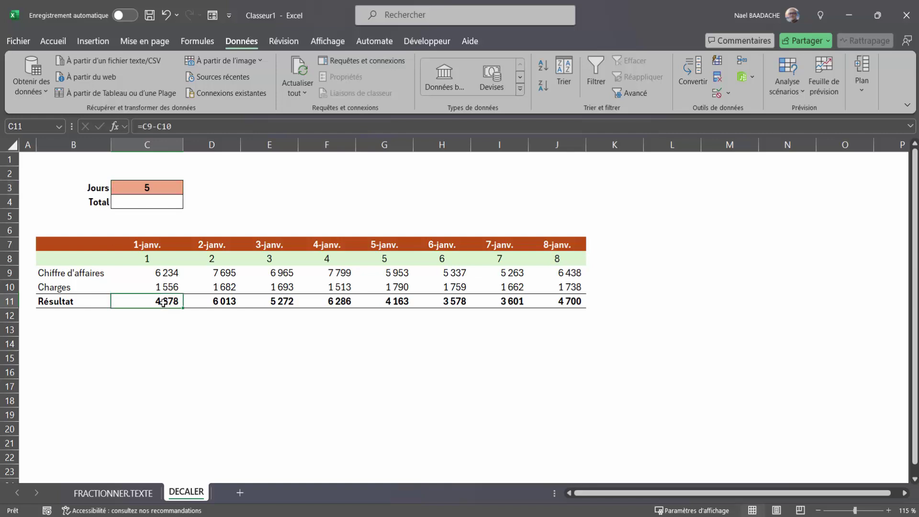
{"action": "left_click_drag", "start_coordinate": [164, 303], "coordinate": [381, 300]}
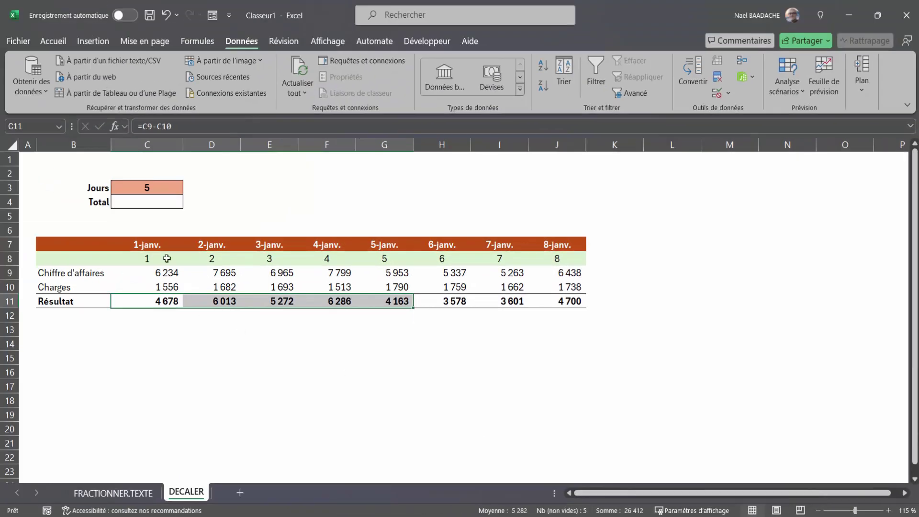
{"action": "left_click", "coordinate": [160, 203]}
{"action": "left_click", "coordinate": [150, 202]}
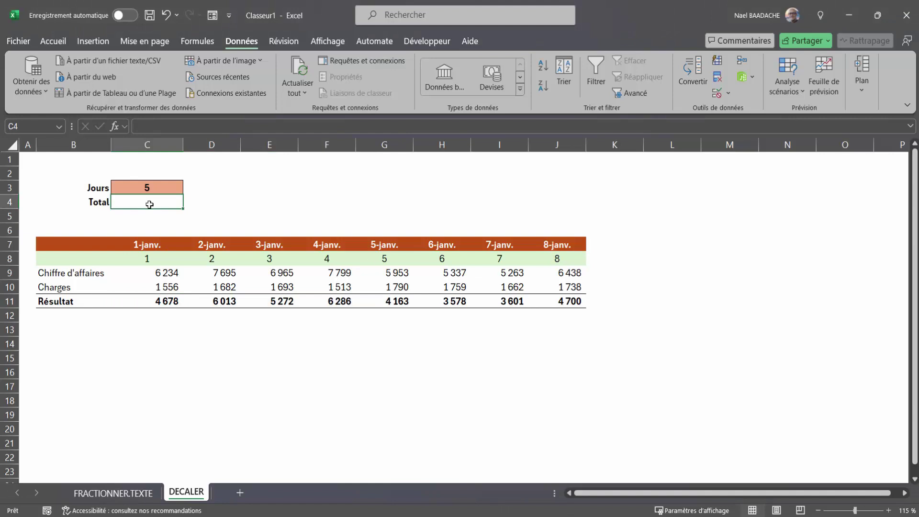
Enter =SOMME(C11:G11) in the Total cell C4, giving 26 412 €.
{"action": "type", "text": "=SOMME"}
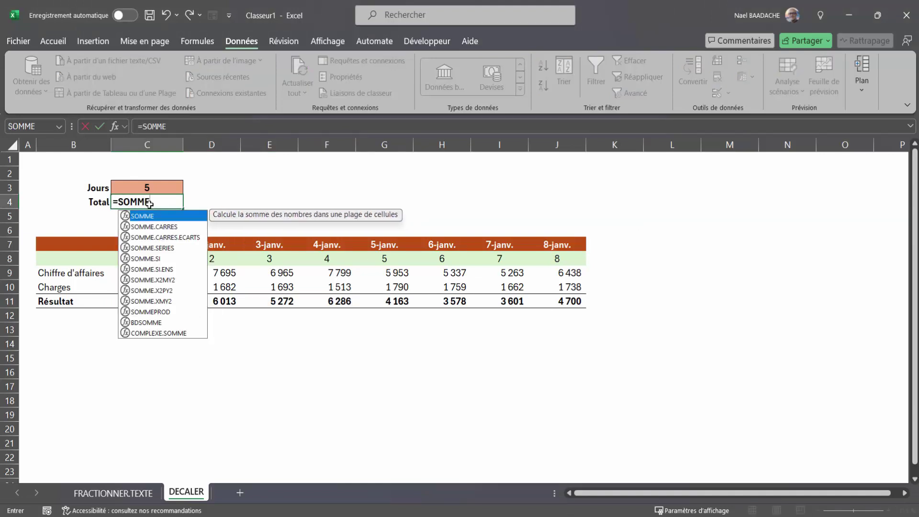
{"action": "type", "text": "("}
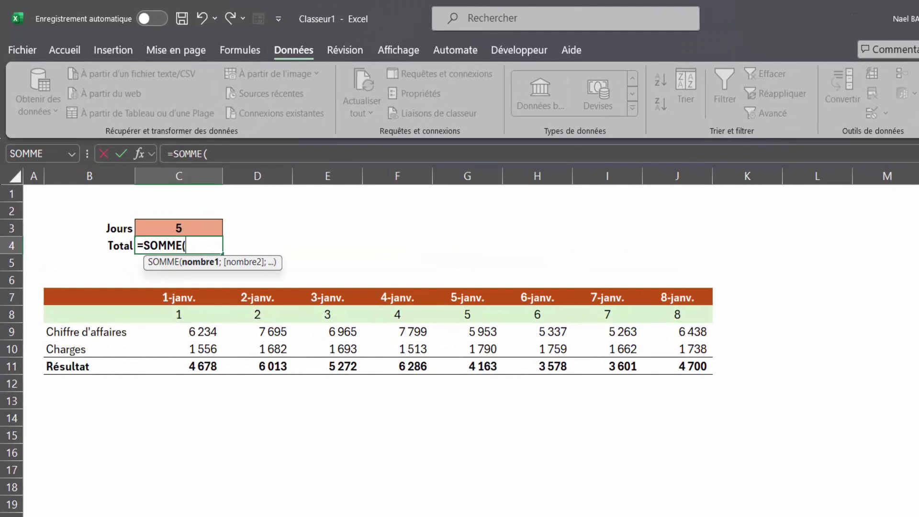
{"action": "left_click", "coordinate": [202, 369]}
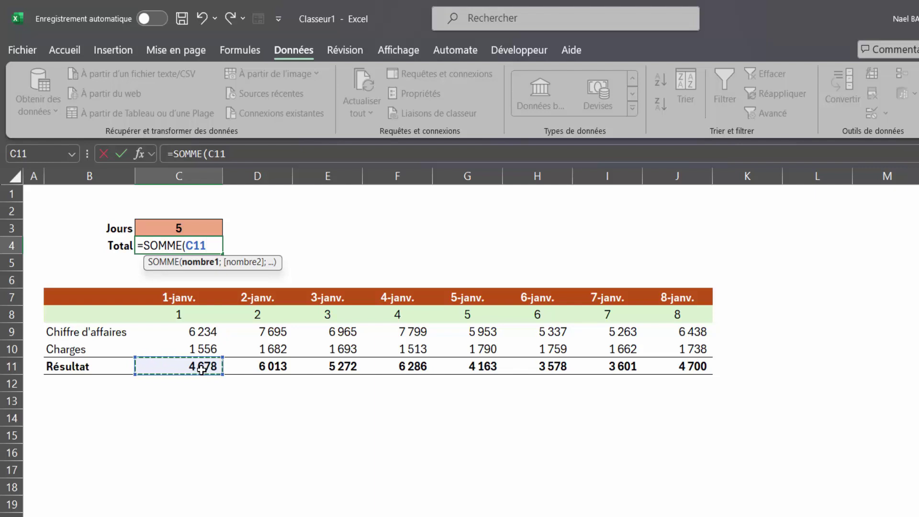
{"action": "type", "text": ":"}
{"action": "left_click", "coordinate": [483, 367]}
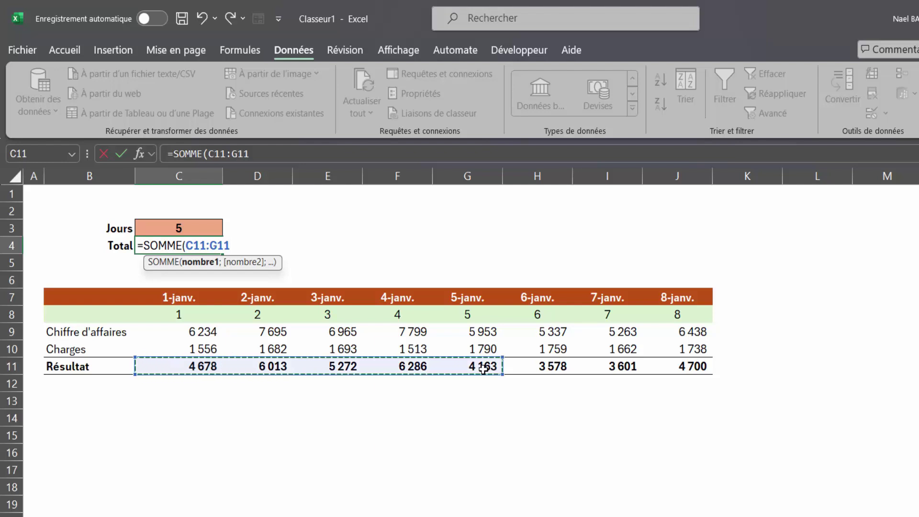
{"action": "type", "text": ")"}
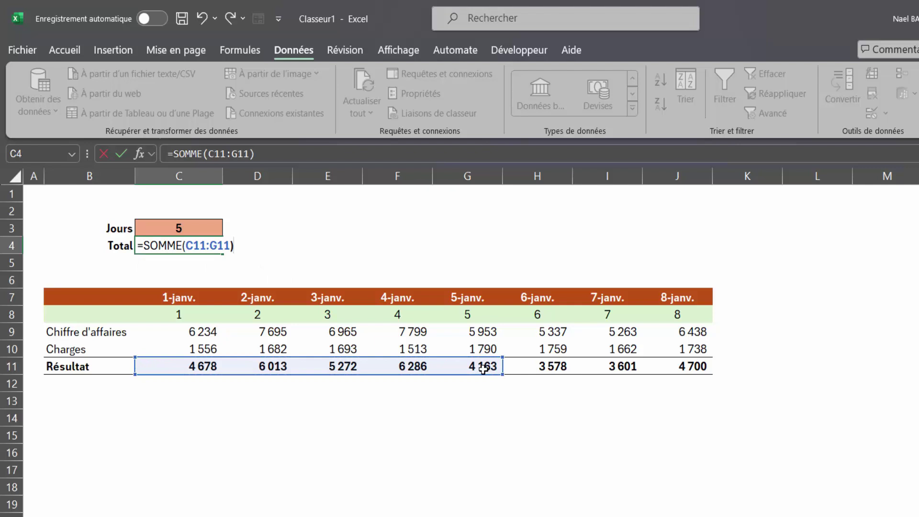
{"action": "key", "text": "Return"}
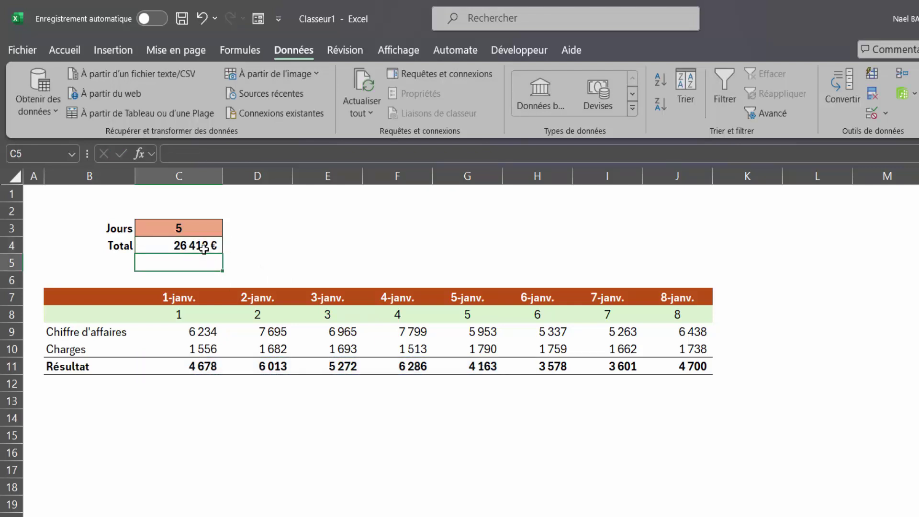
Re-edit the Total formula, deleting G11 after the colon.
{"action": "left_click", "coordinate": [204, 246]}
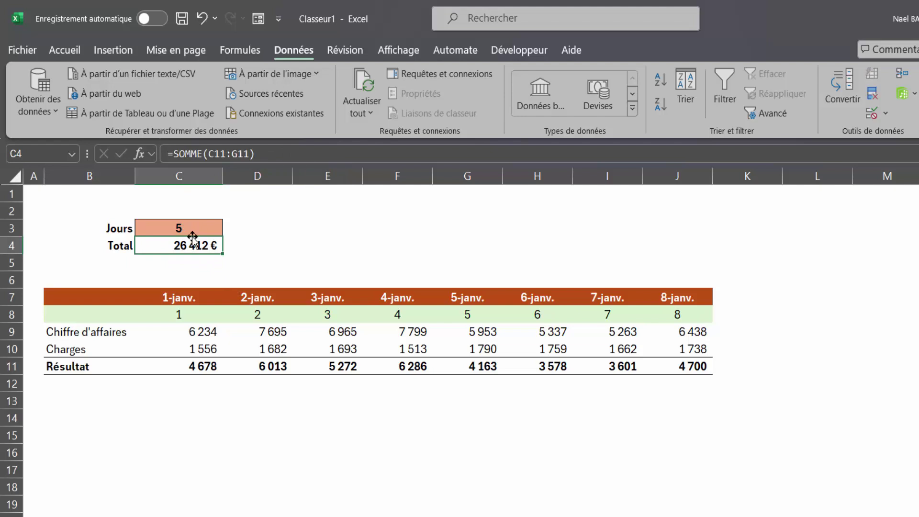
{"action": "left_click", "coordinate": [292, 153]}
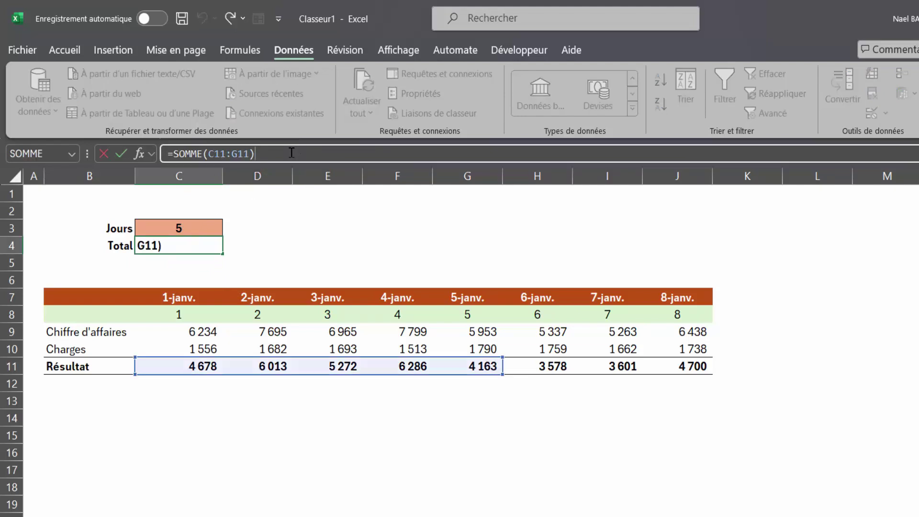
{"action": "key", "text": "BackSpace"}
{"action": "key", "text": "BackSpace"}
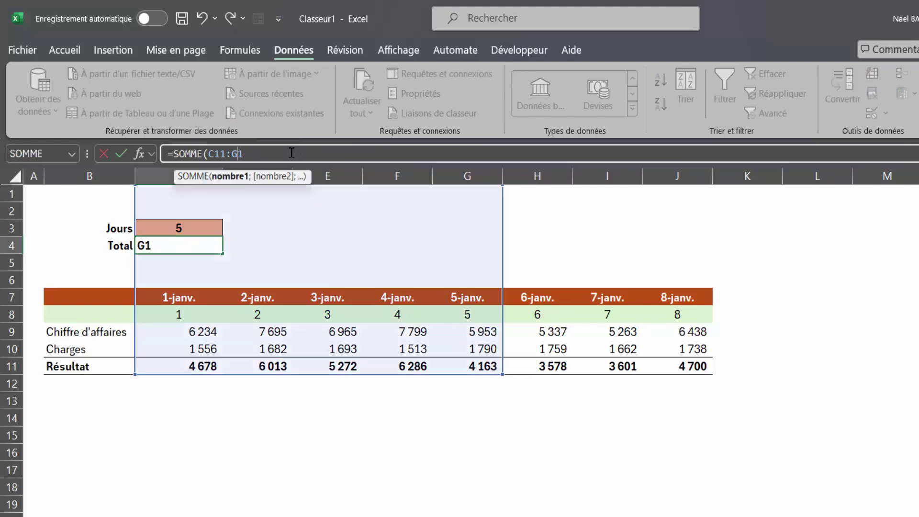
{"action": "key", "text": "BackSpace"}
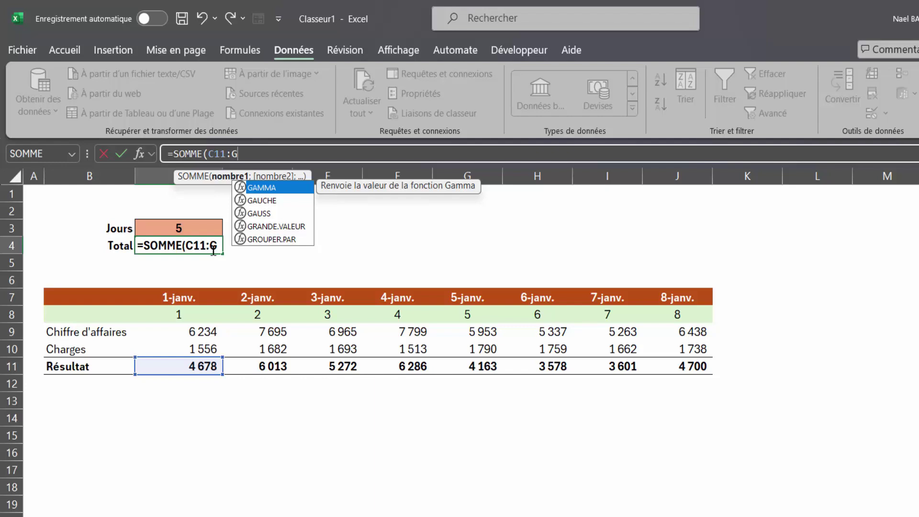
{"action": "key", "text": "BackSpace"}
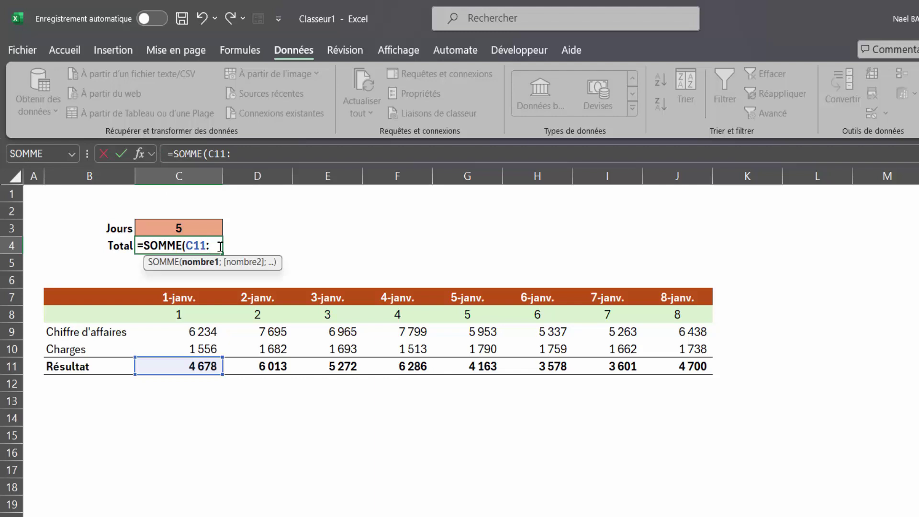
Complete the Total as =SOMME(C11:DECALER(C11;;C3)), which shows 29 990 €.
{"action": "type", "text": "DECAL"}
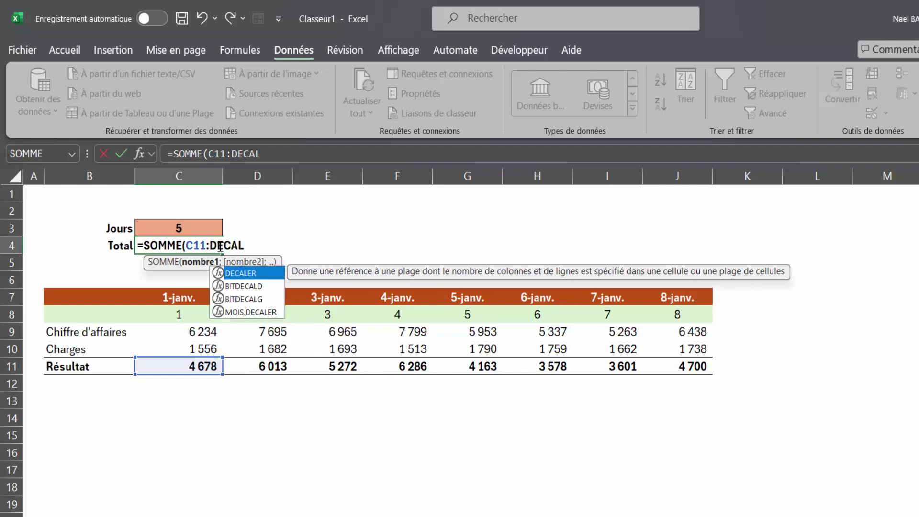
{"action": "type", "text": "ER("}
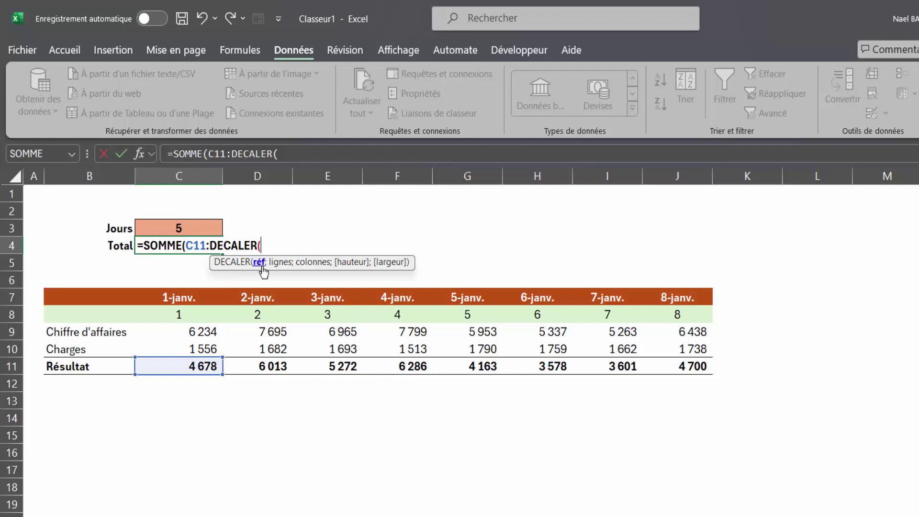
{"action": "left_click", "coordinate": [203, 366]}
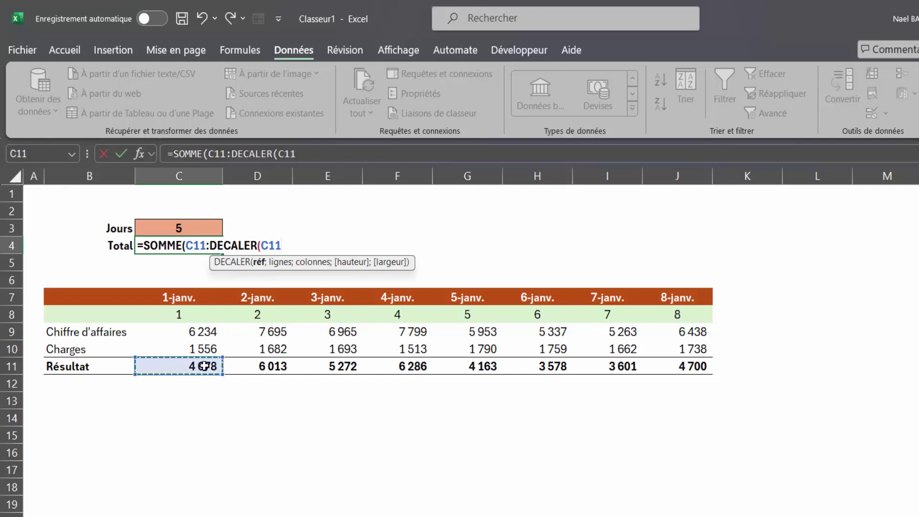
{"action": "type", "text": ";"}
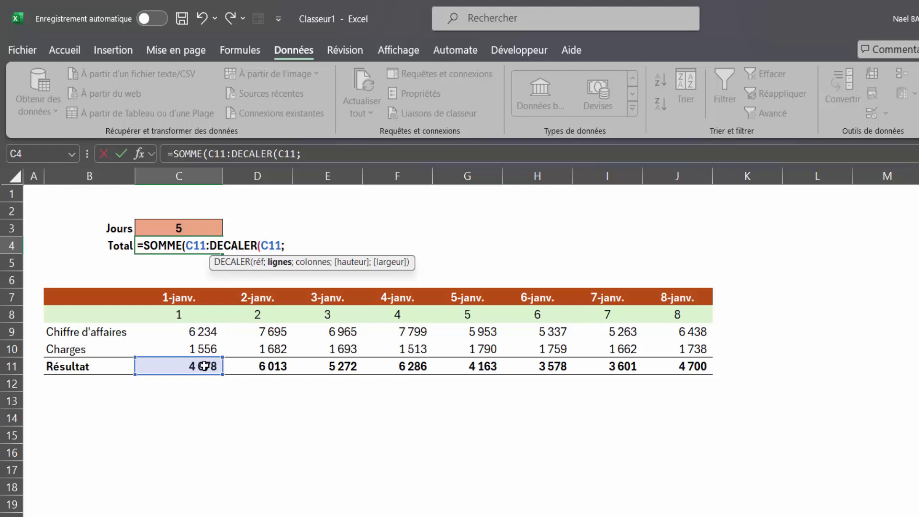
{"action": "type", "text": ";"}
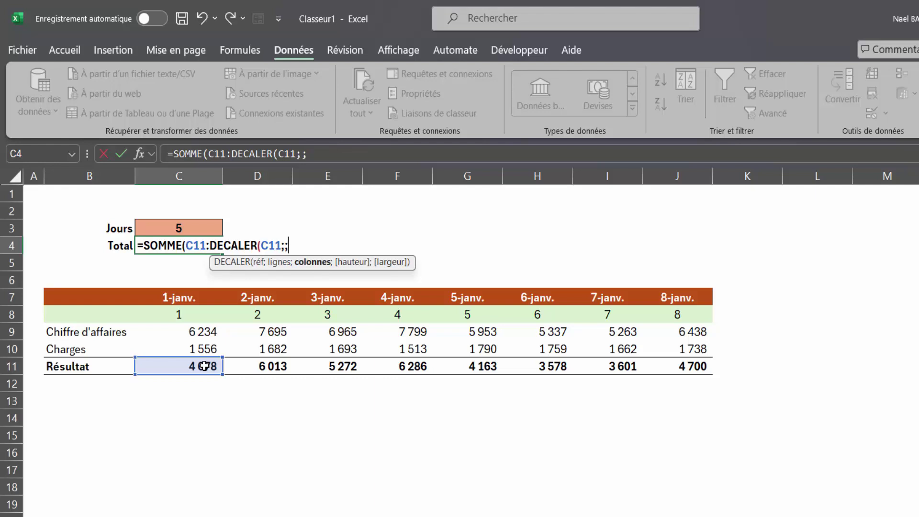
{"action": "left_click", "coordinate": [287, 245]}
{"action": "left_click", "coordinate": [176, 230]}
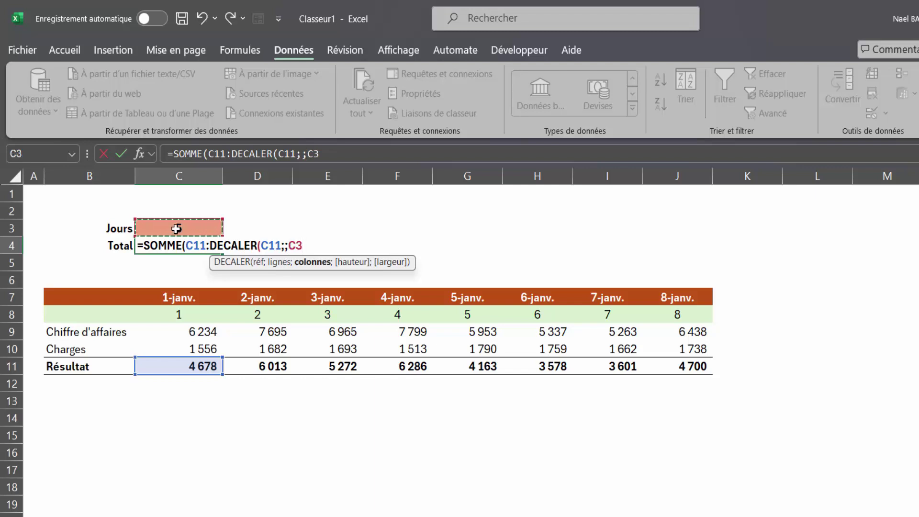
{"action": "type", "text": ")"}
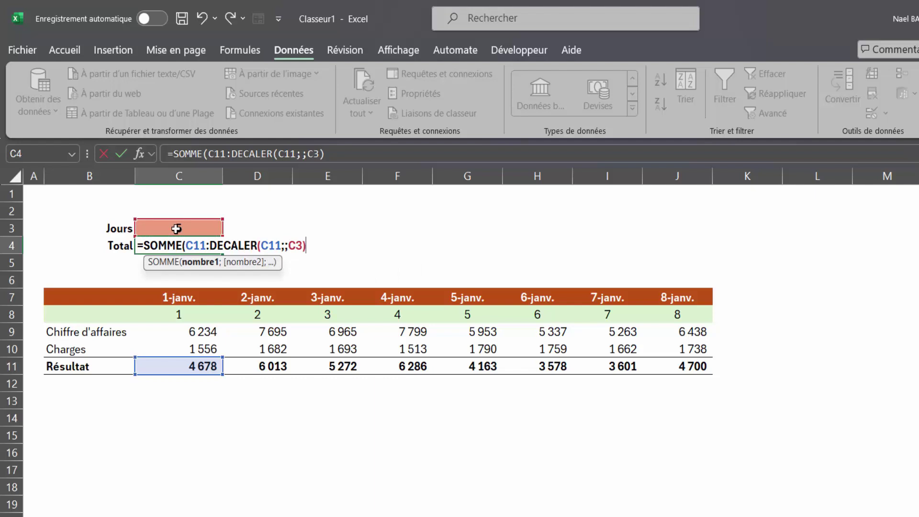
{"action": "type", "text": ")"}
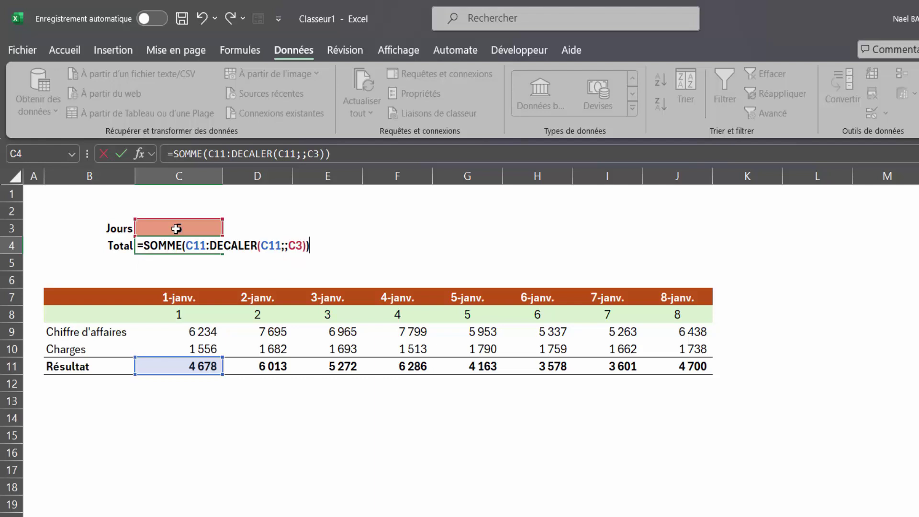
{"action": "key", "text": "Return"}
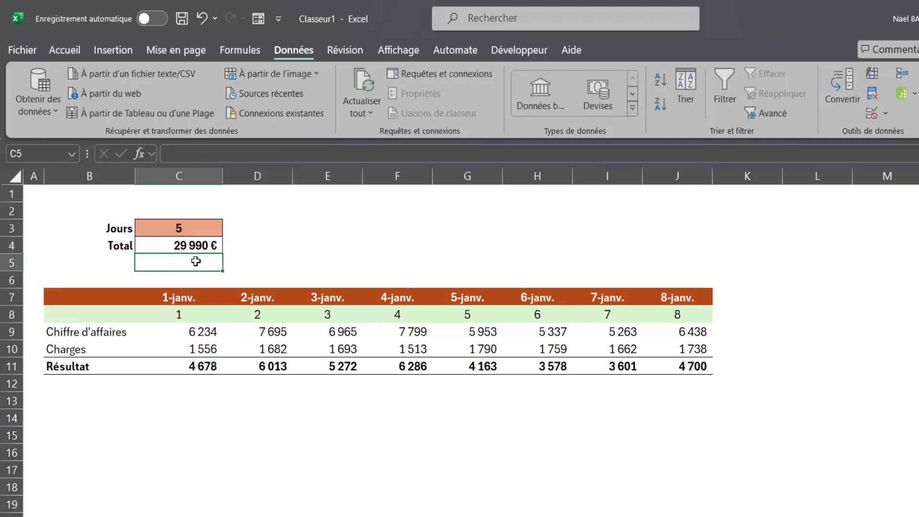
{"action": "left_click", "coordinate": [198, 246]}
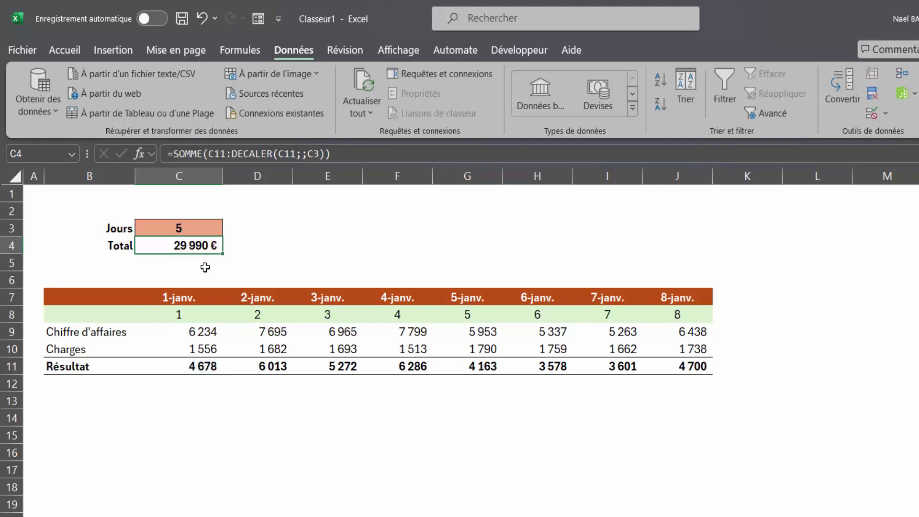
{"action": "left_click", "coordinate": [200, 367]}
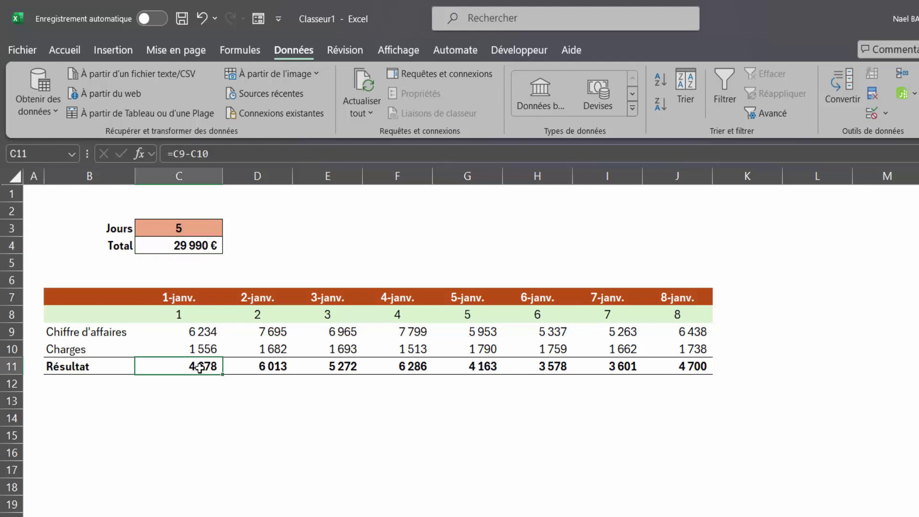
{"action": "left_click_drag", "start_coordinate": [200, 368], "coordinate": [465, 367]}
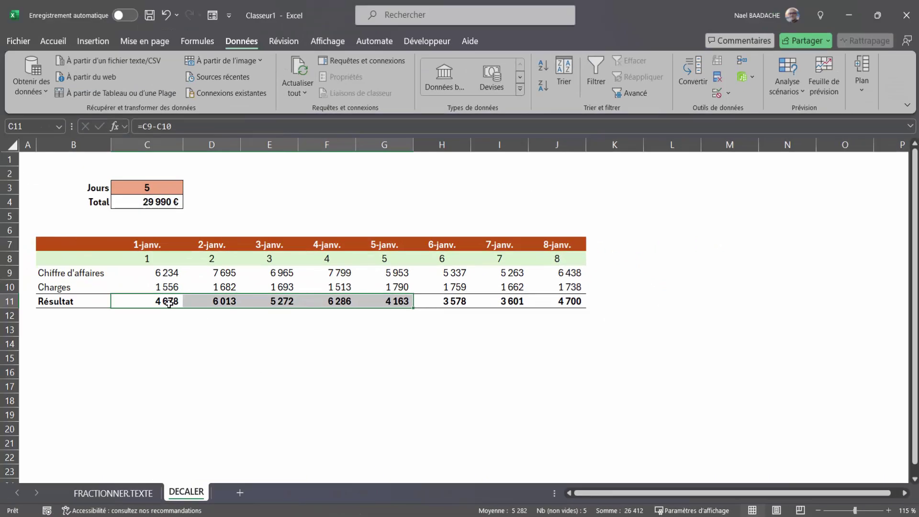
{"action": "left_click_drag", "start_coordinate": [169, 303], "coordinate": [452, 301]}
{"action": "left_click_drag", "start_coordinate": [165, 301], "coordinate": [438, 299]}
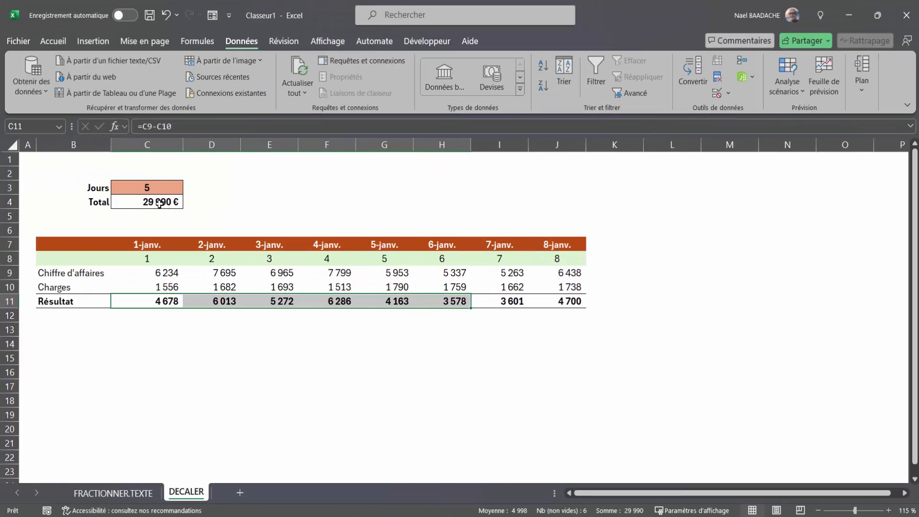
Change the DECALER column offset to C3-1 so the Total shows 26 412 €.
{"action": "left_click", "coordinate": [159, 203]}
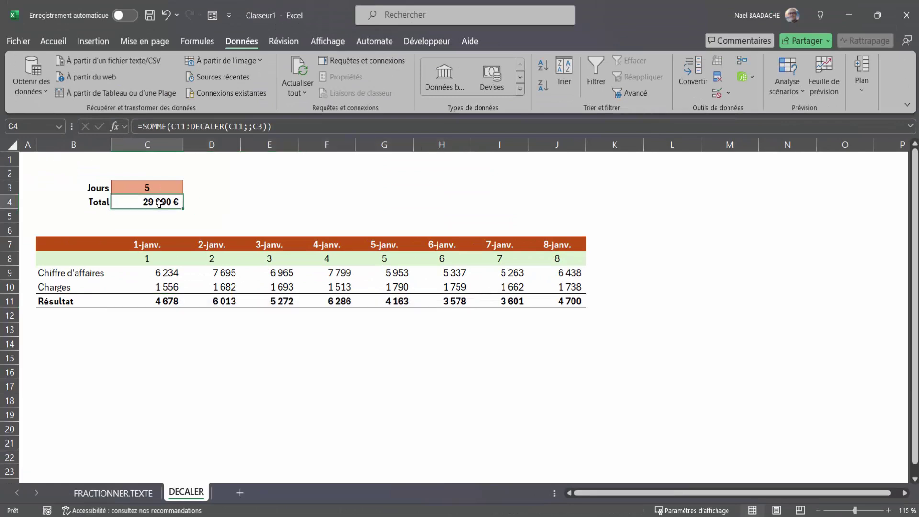
{"action": "double_click", "coordinate": [160, 203]}
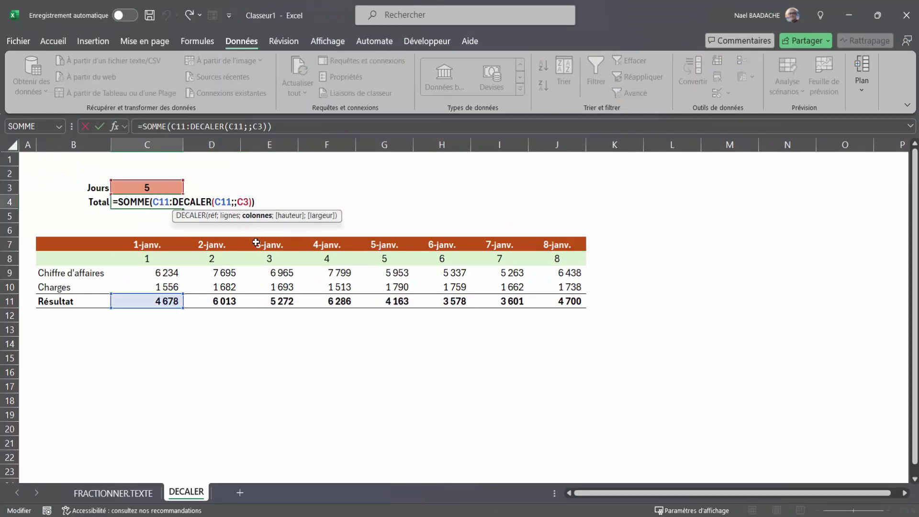
{"action": "type", "text": "-1"}
{"action": "key", "text": "Return"}
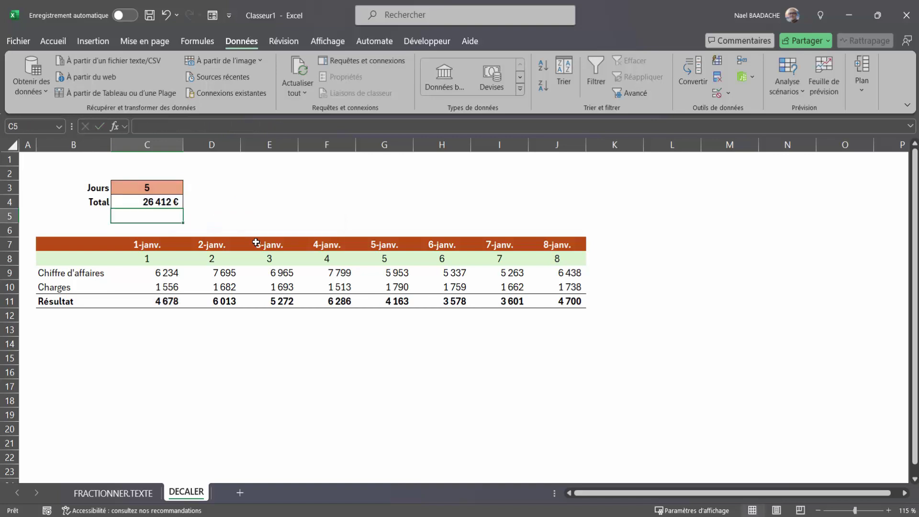
Select C11:G11 to confirm its status-bar sum matches the Total.
{"action": "left_click", "coordinate": [161, 201]}
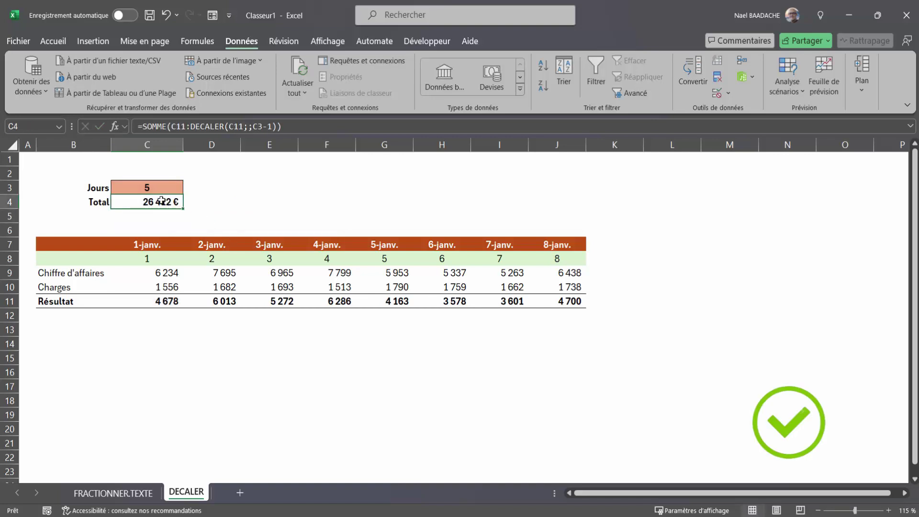
{"action": "left_click", "coordinate": [165, 302]}
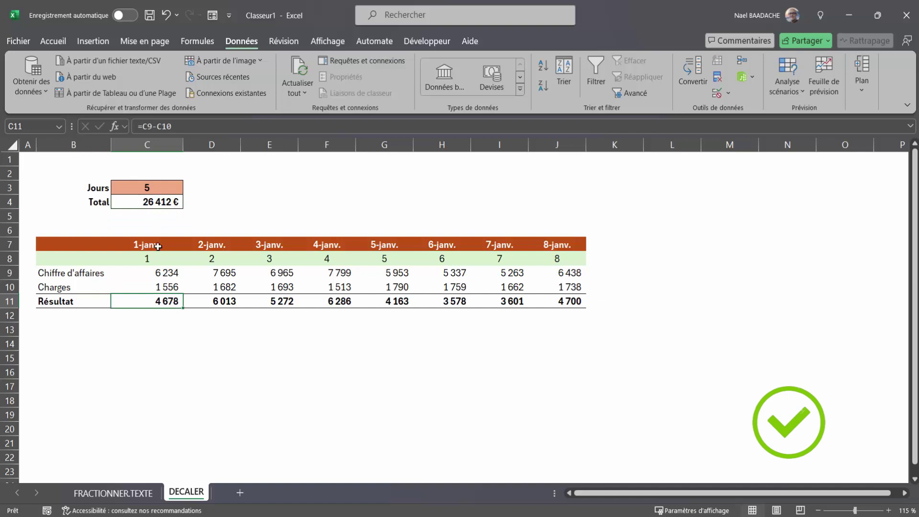
{"action": "left_click", "coordinate": [151, 188]}
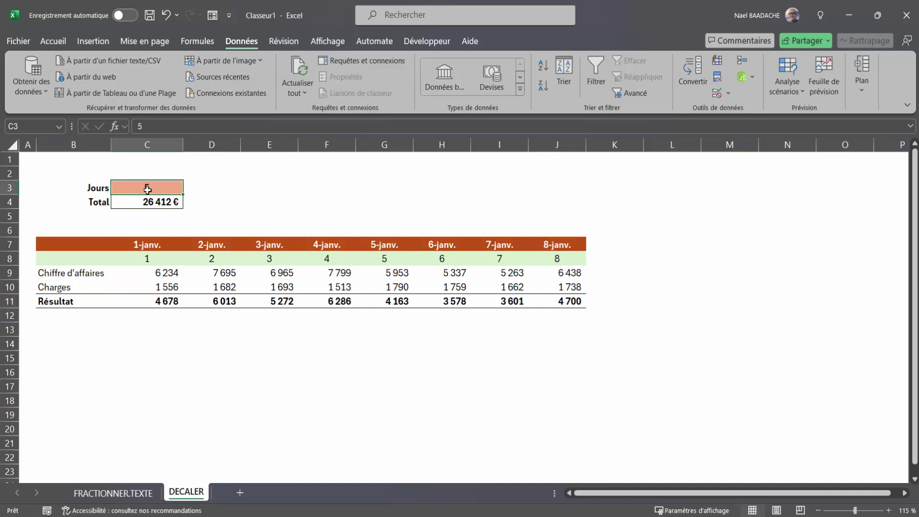
{"action": "left_click", "coordinate": [162, 303]}
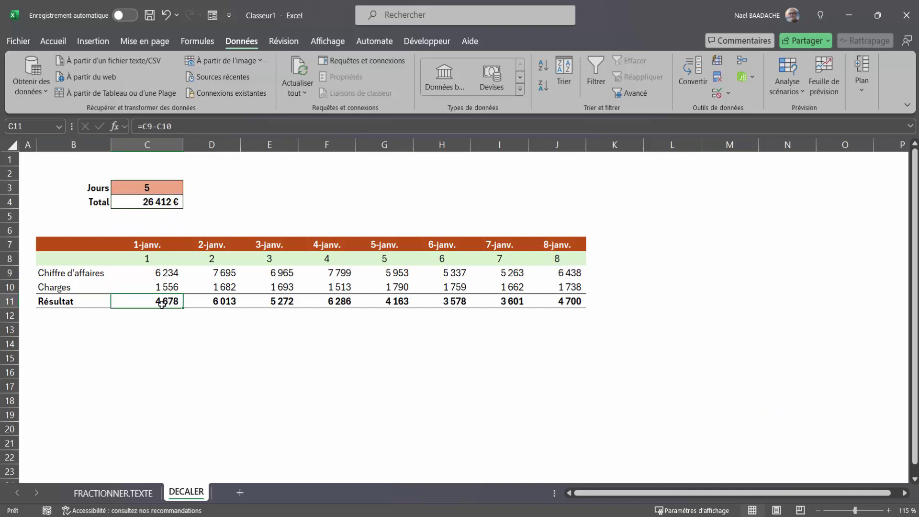
{"action": "left_click_drag", "start_coordinate": [162, 305], "coordinate": [397, 302]}
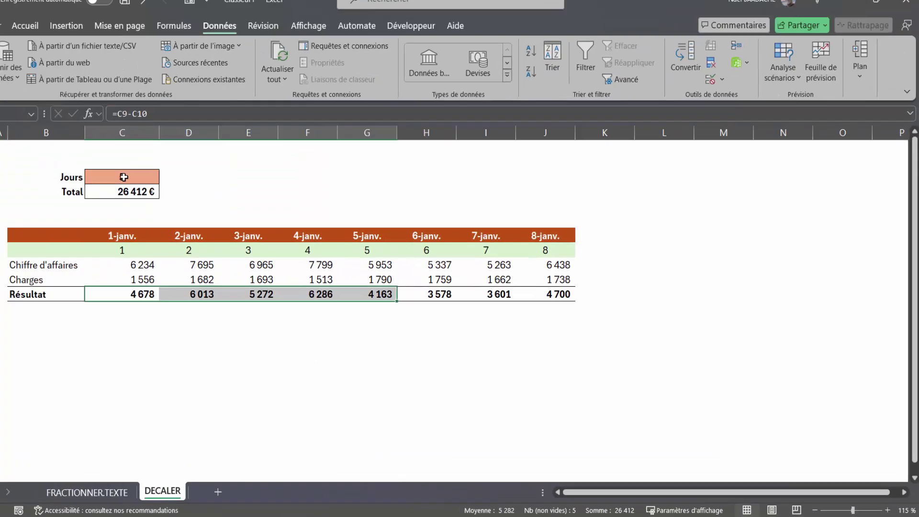
Set Jours to 4 and check the 22 249 € Total against the C11:F11 sum.
{"action": "left_click", "coordinate": [147, 188]}
{"action": "type", "text": "4"}
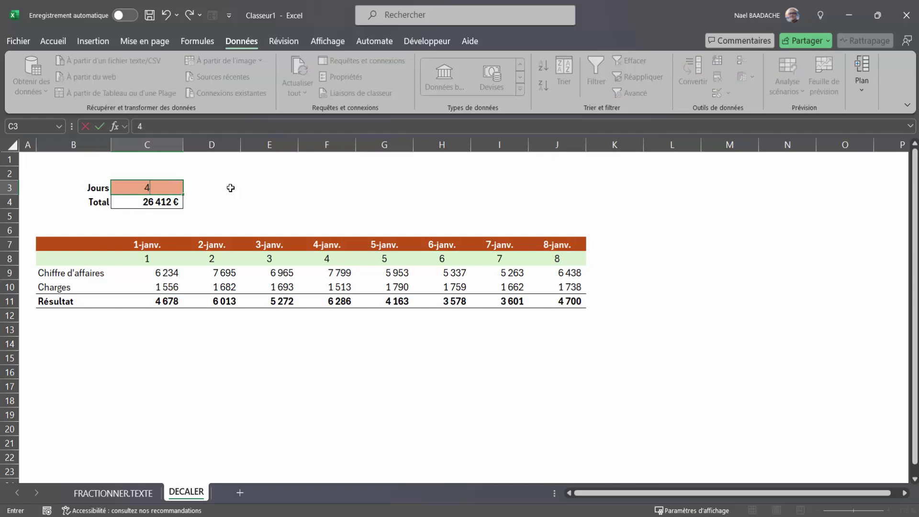
{"action": "key", "text": "Return"}
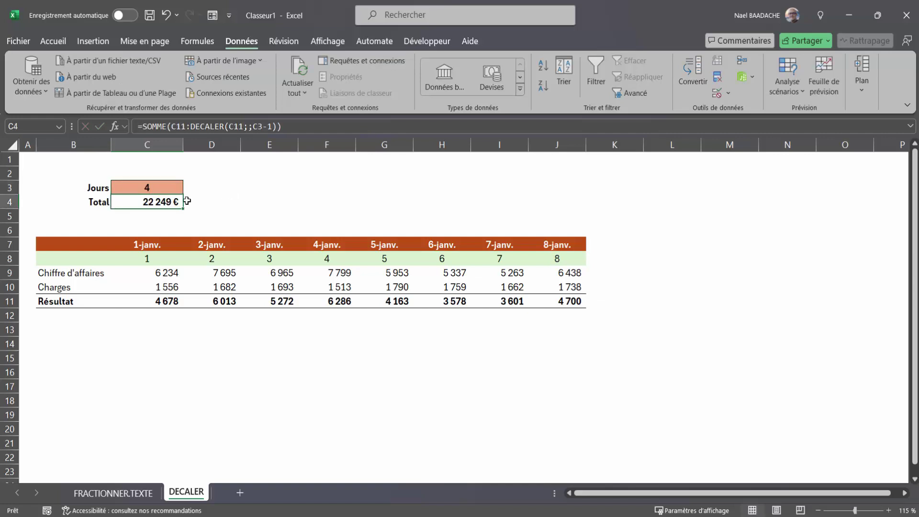
{"action": "mouse_move", "coordinate": [165, 302]}
{"action": "left_mouse_down"}
{"action": "mouse_move", "coordinate": [397, 300]}
{"action": "mouse_move", "coordinate": [343, 301]}
{"action": "left_mouse_up"}
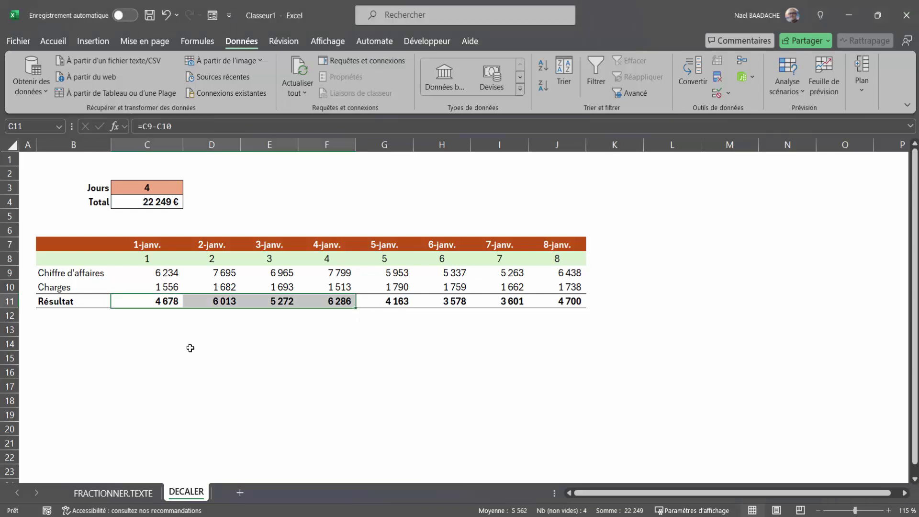
{"action": "left_click", "coordinate": [171, 347]}
Enter =FORMULETEXTE(C4) in C14 to display the Total's formula as text.
{"action": "type", "text": "=for"}
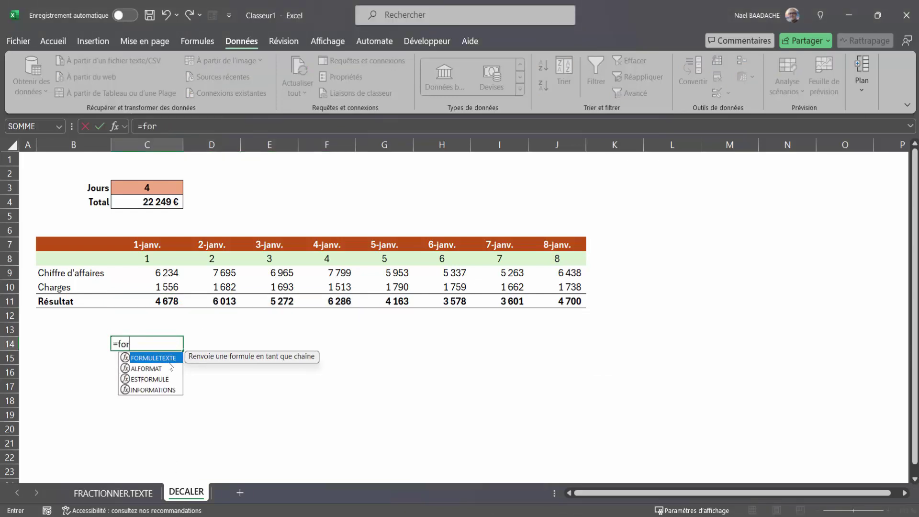
{"action": "key", "text": "Tab"}
{"action": "left_click", "coordinate": [160, 203]}
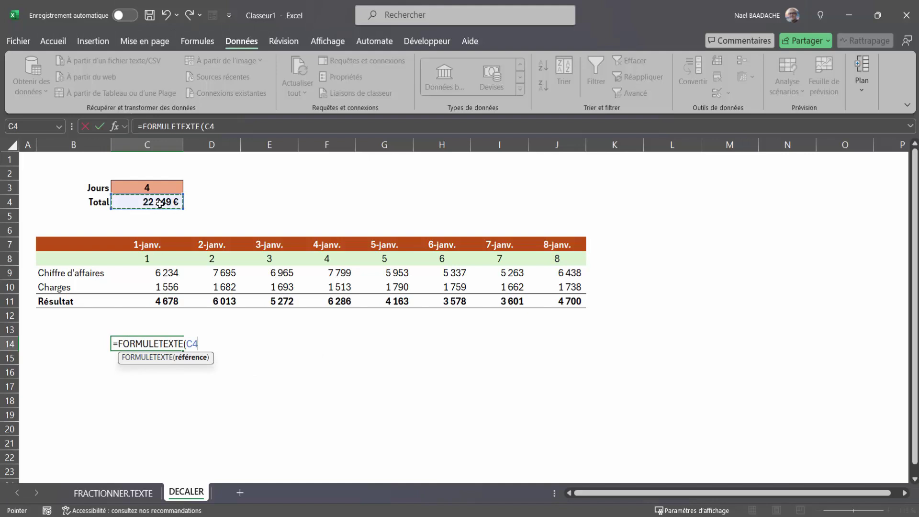
{"action": "key", "text": "Return"}
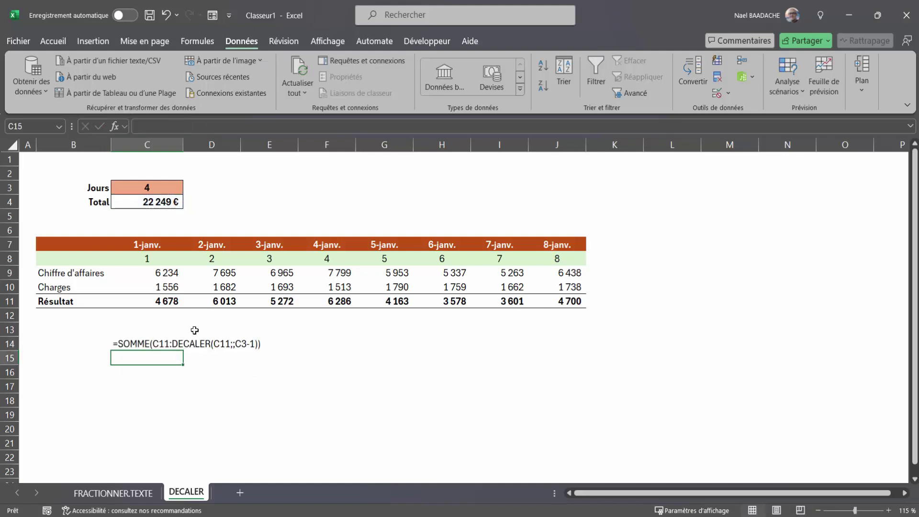